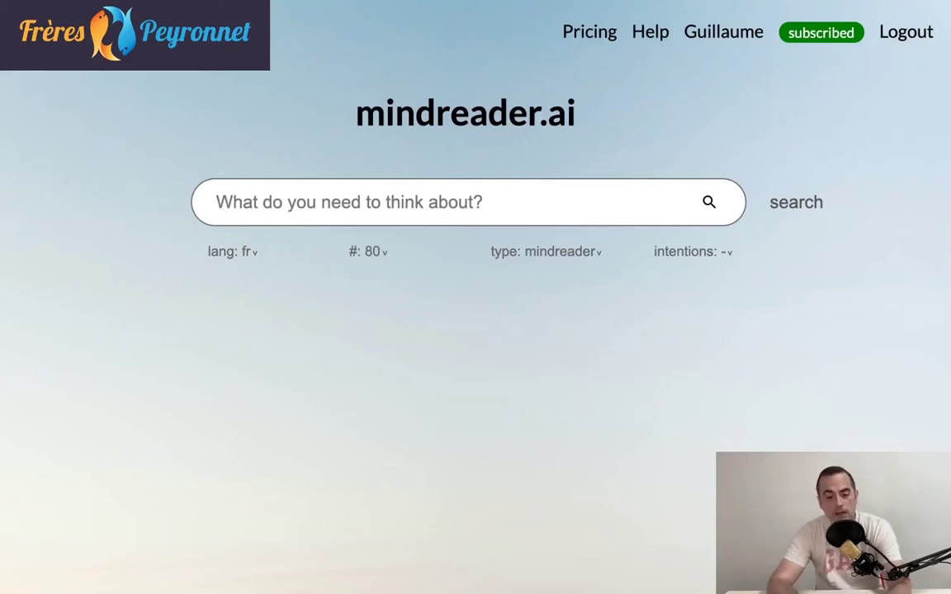
left_click(218, 203)
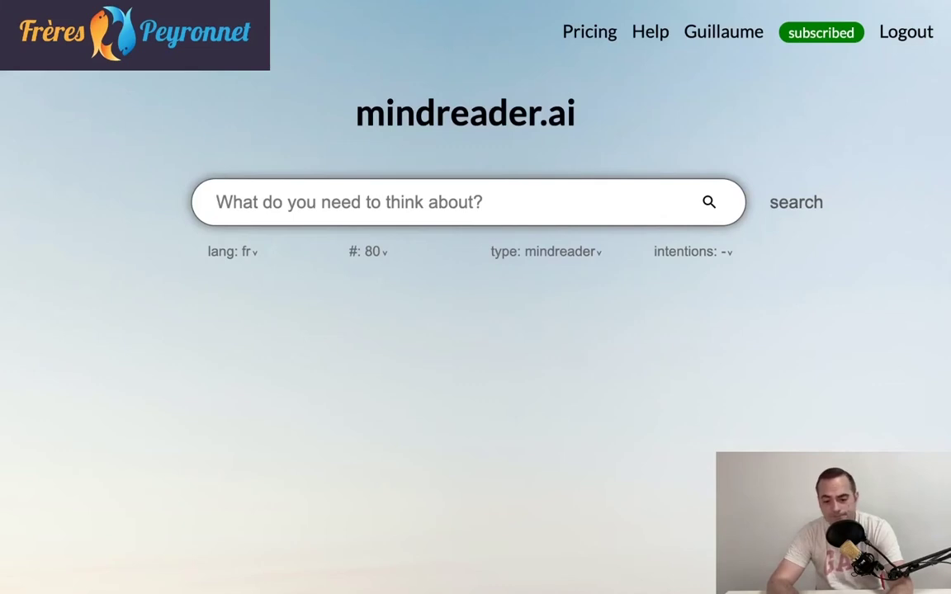
left_click(232, 251)
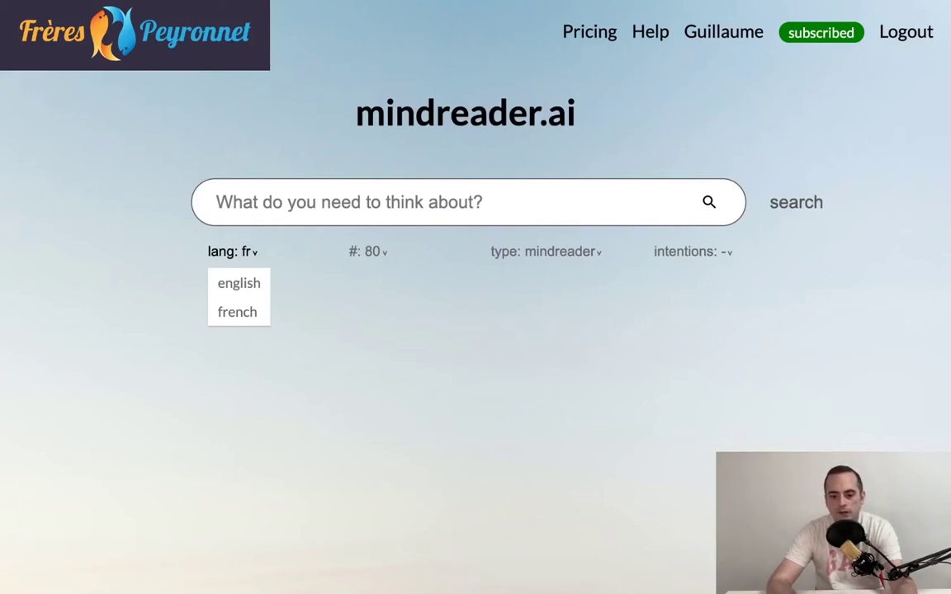
mouse_move(369, 252)
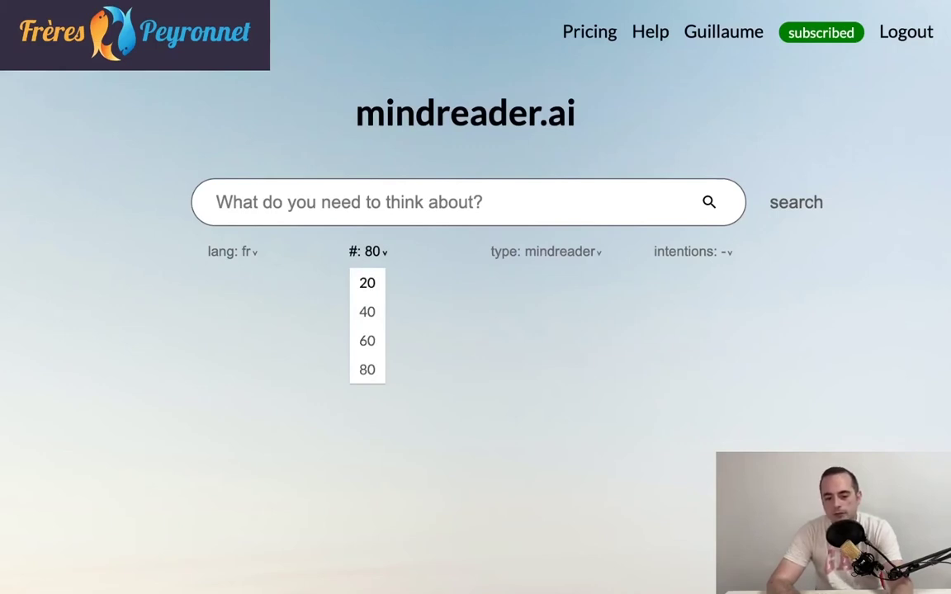
left_click(366, 370)
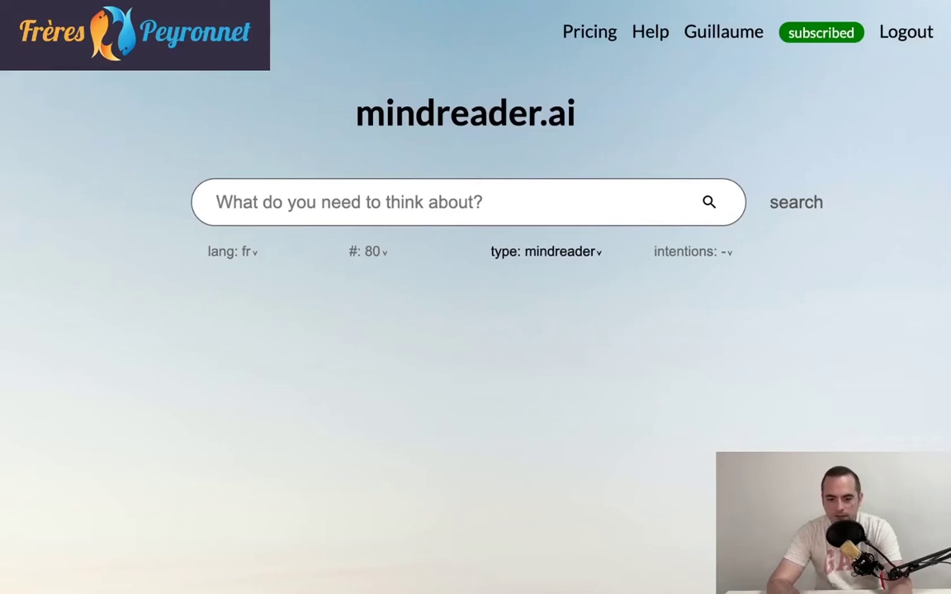
left_click(546, 251)
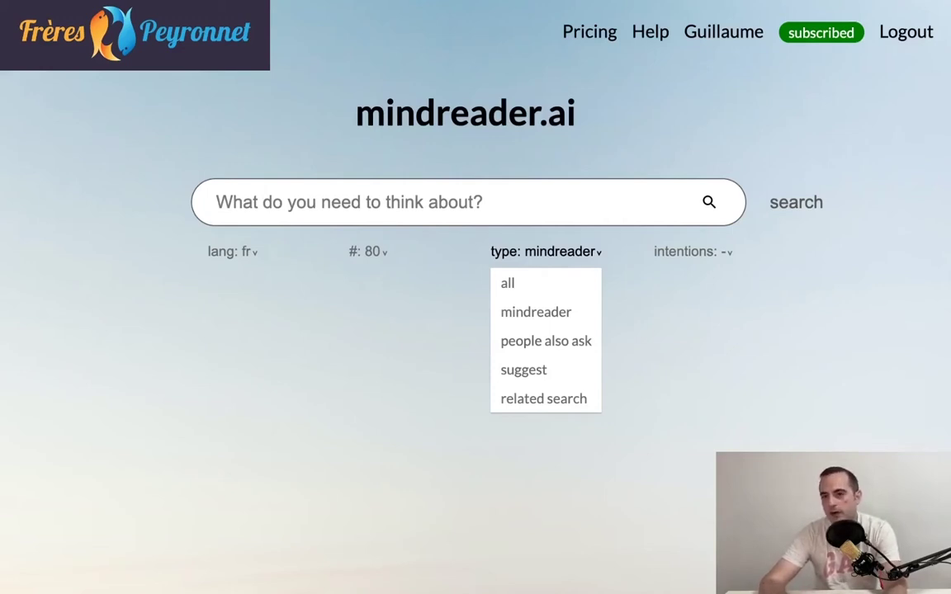
mouse_move(693, 251)
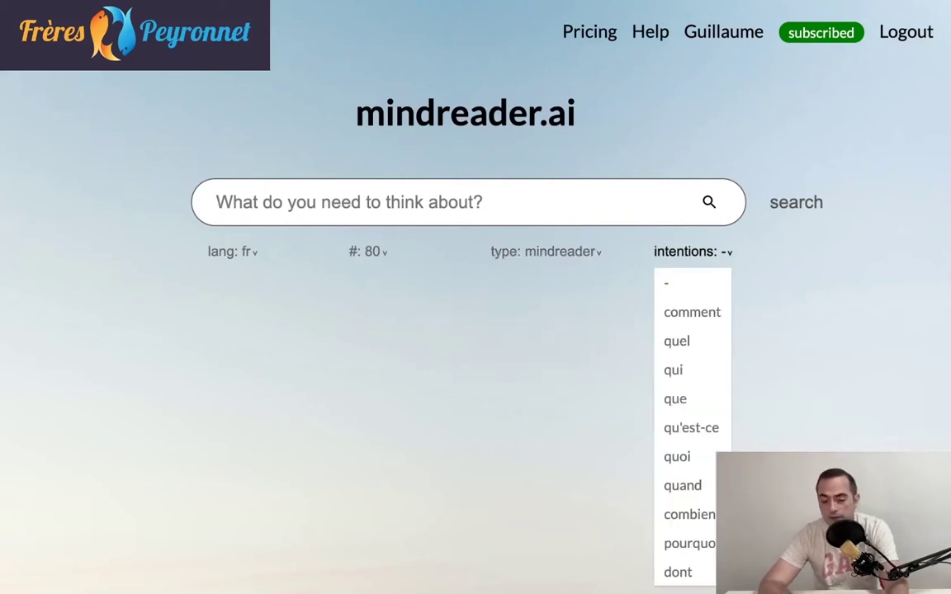
- Set the result type to people also ask and run a search for "choucroute"
mouse_move(546, 252)
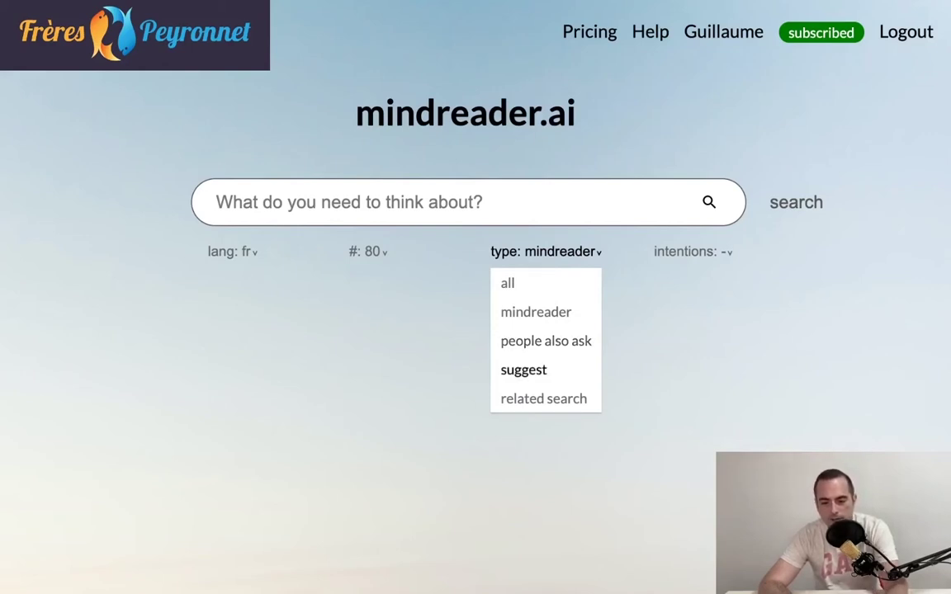
left_click(545, 341)
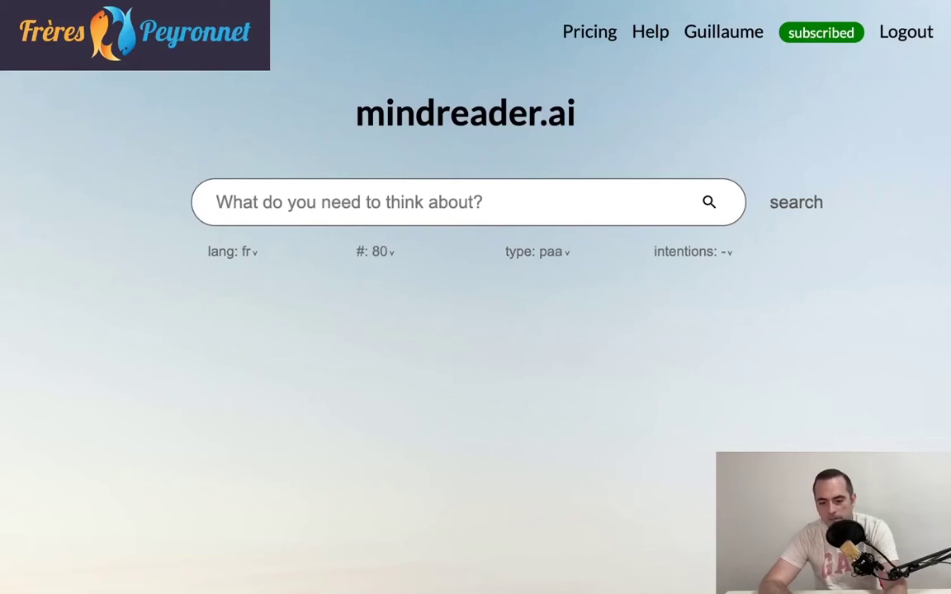
left_click(462, 203)
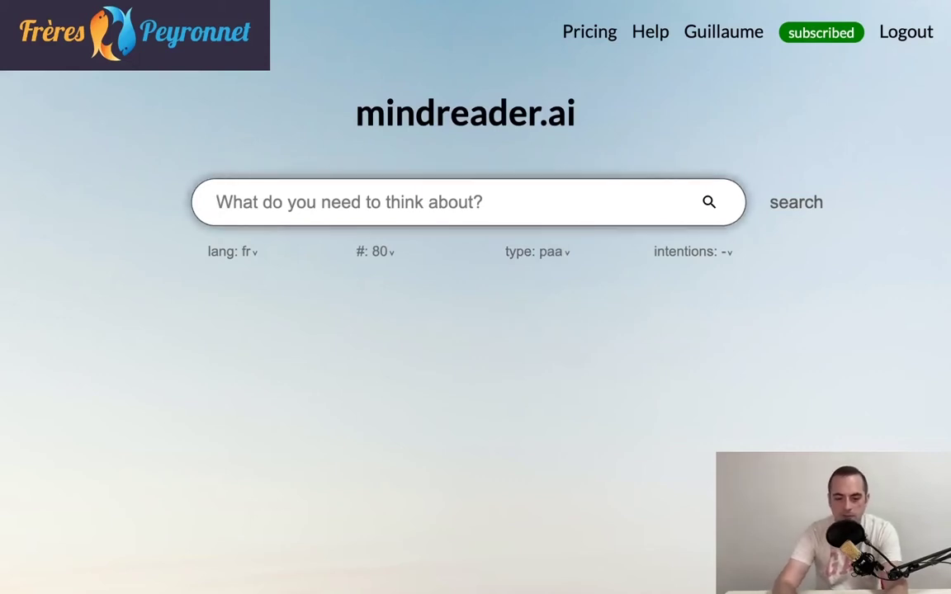
type("chouc")
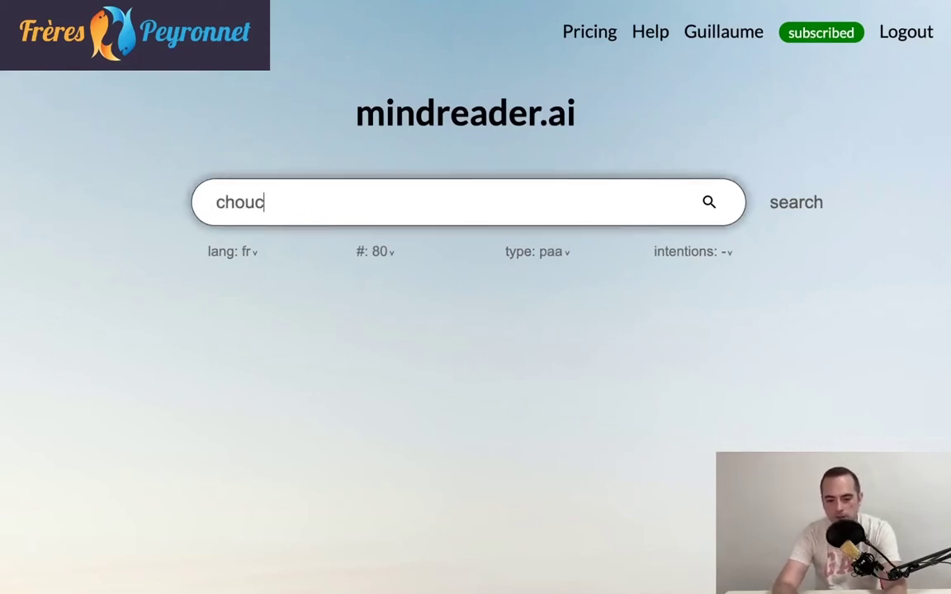
type("route")
key("Return")
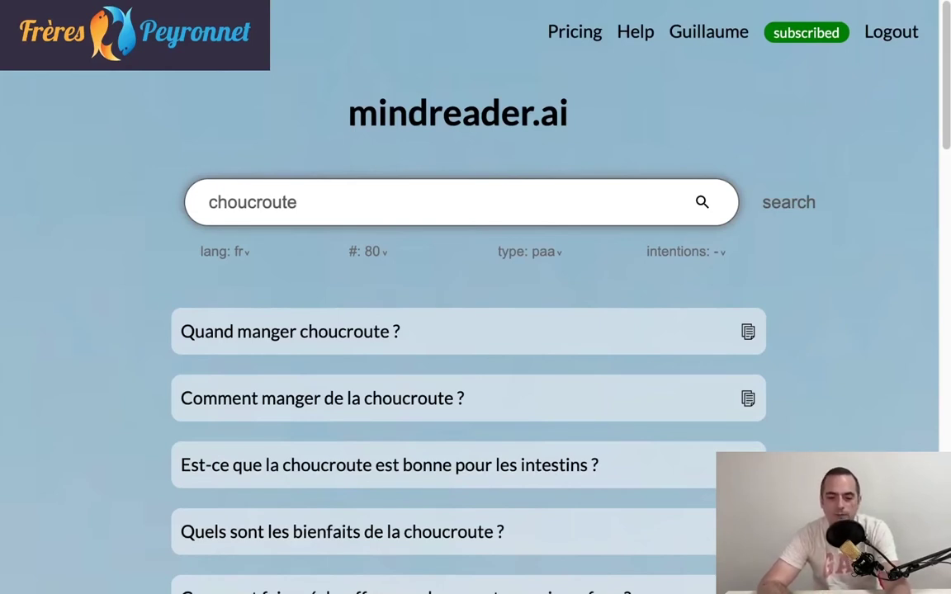
- Look through the whole list of people also ask questions returned for "choucroute"
scroll(475, 330, "down", 1)
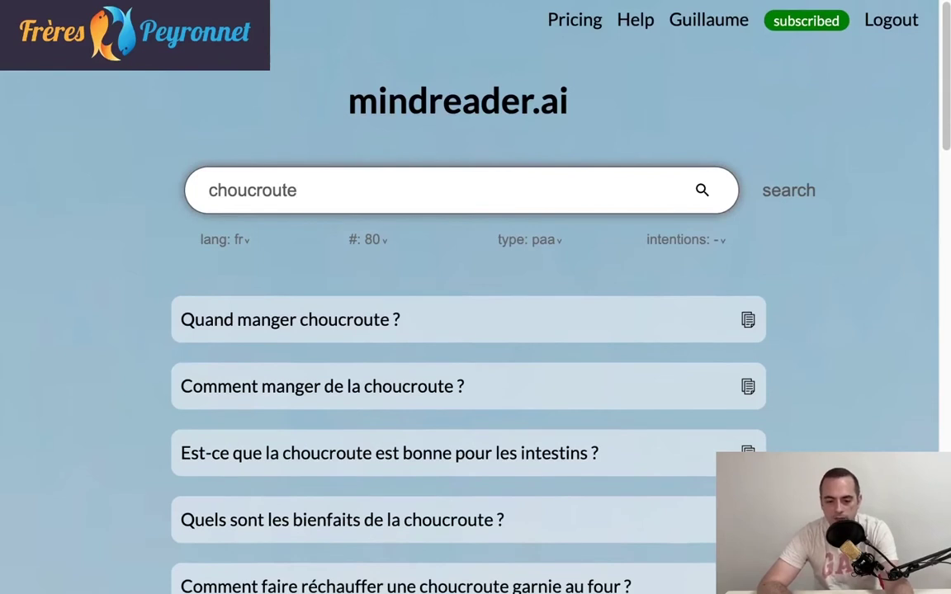
scroll(475, 331, "down", 1)
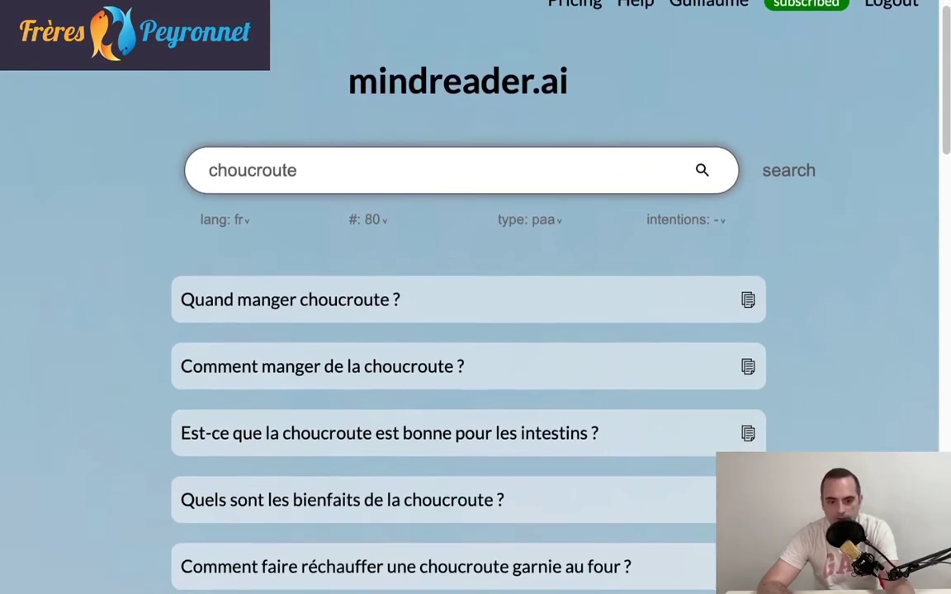
scroll(476, 330, "down", 3)
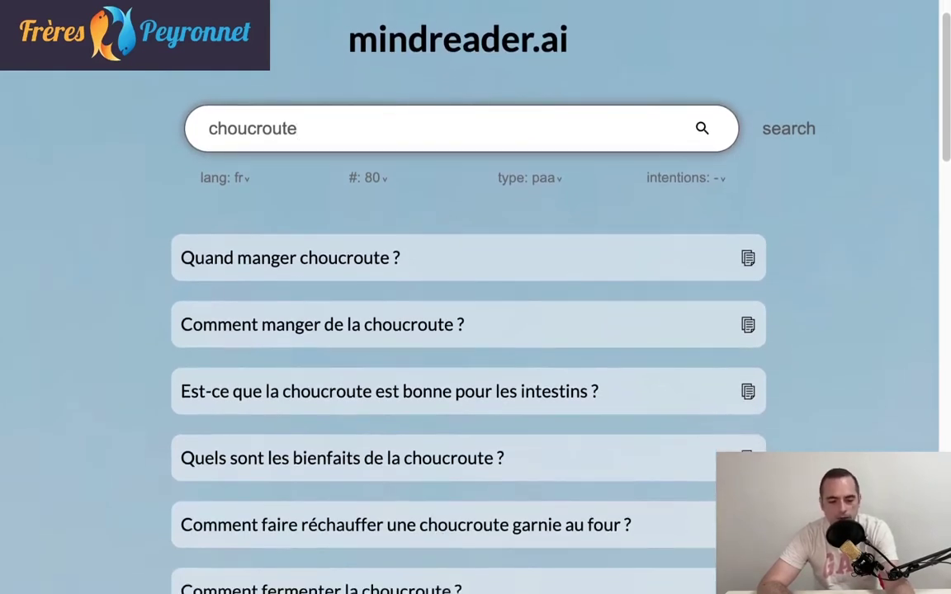
scroll(476, 331, "down", 5)
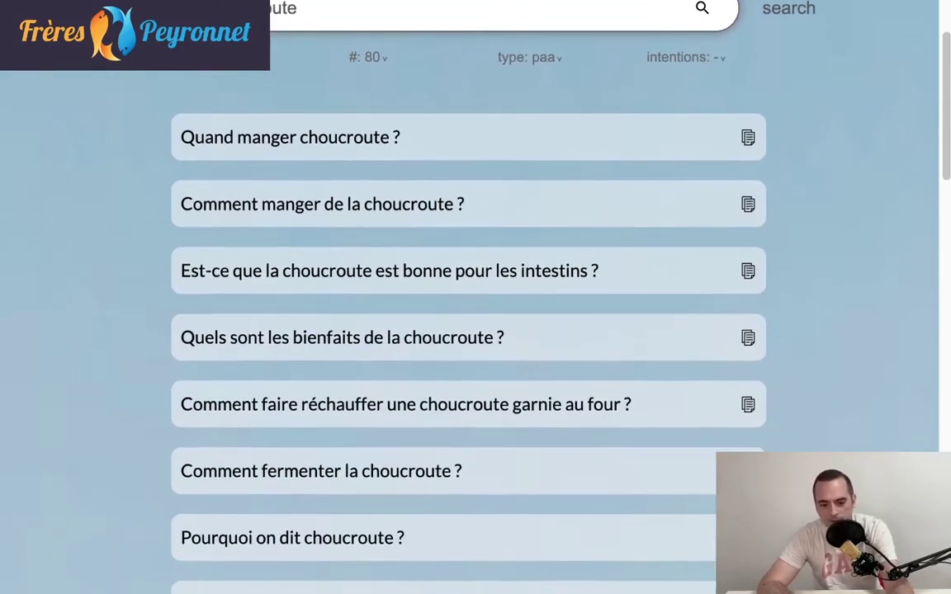
scroll(476, 330, "down", 15)
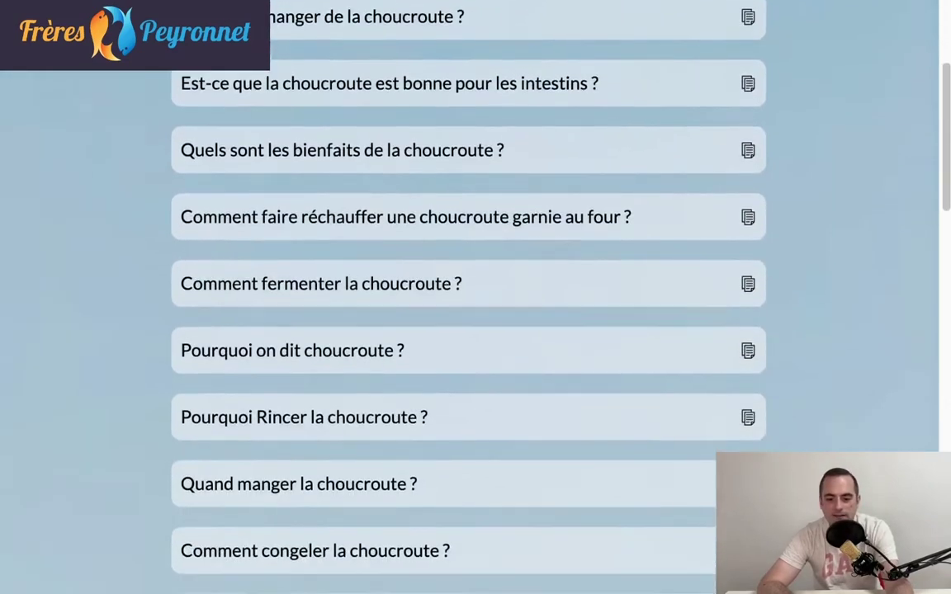
scroll(476, 330, "down", 15)
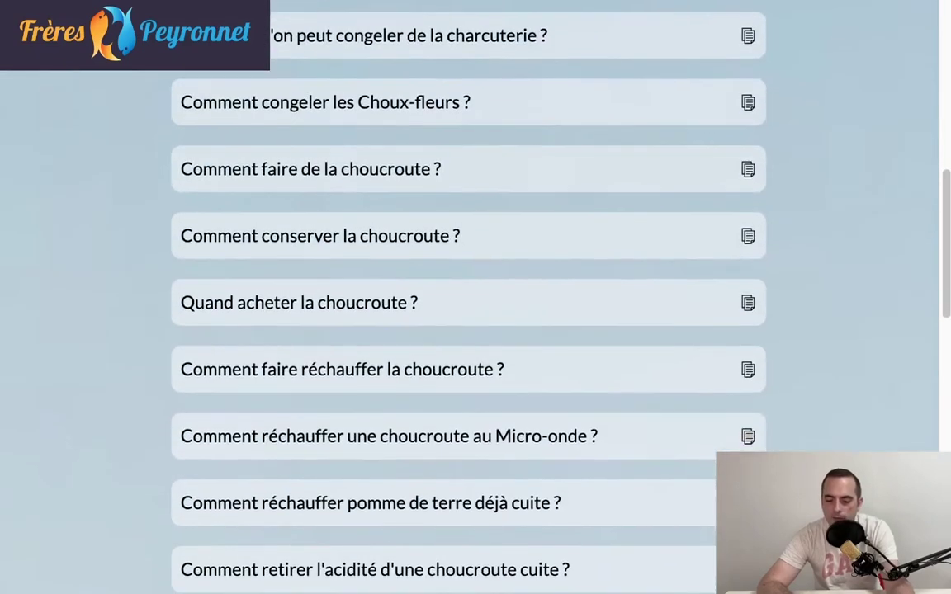
scroll(475, 331, "down", 10)
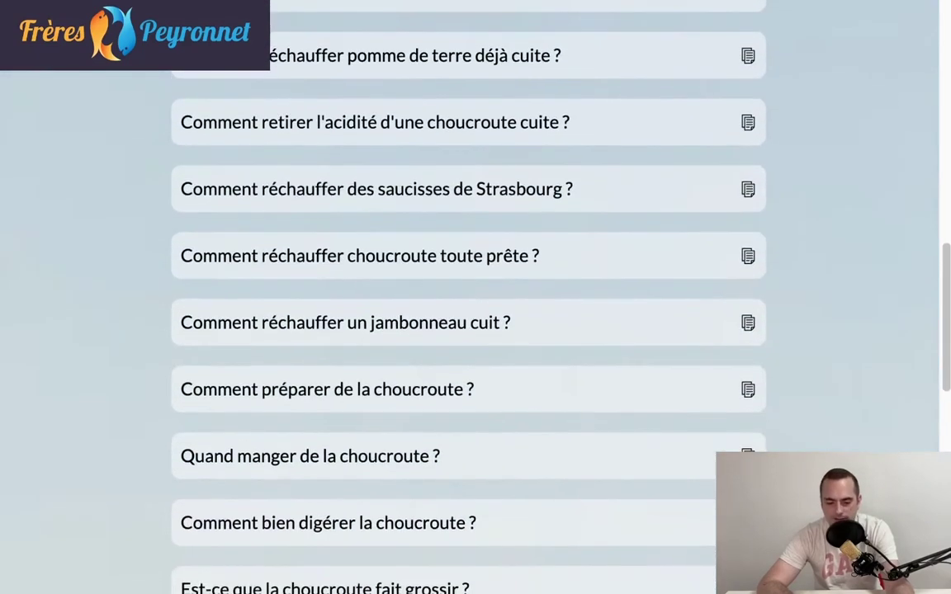
scroll(475, 330, "down", 3)
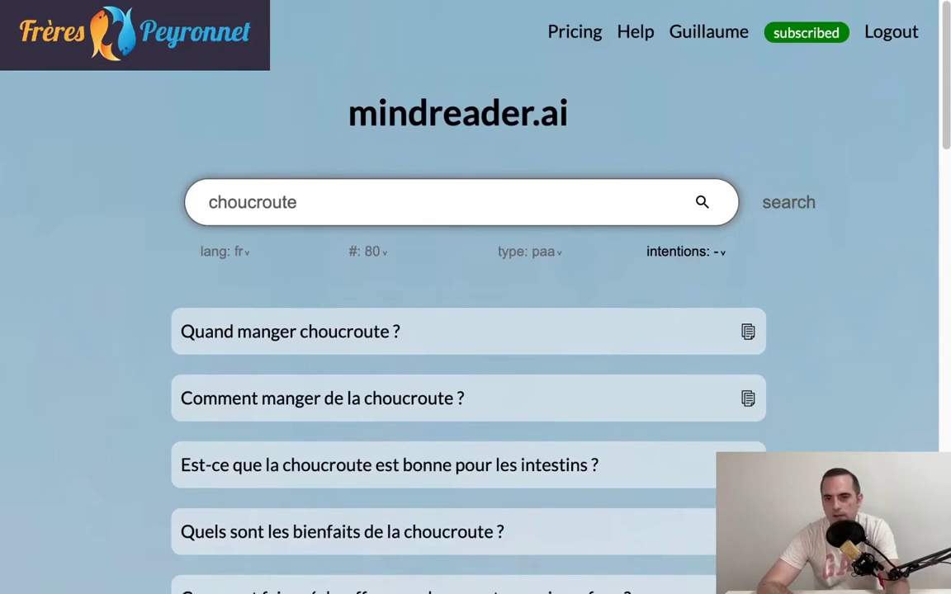
scroll(468, 330, "down", 20)
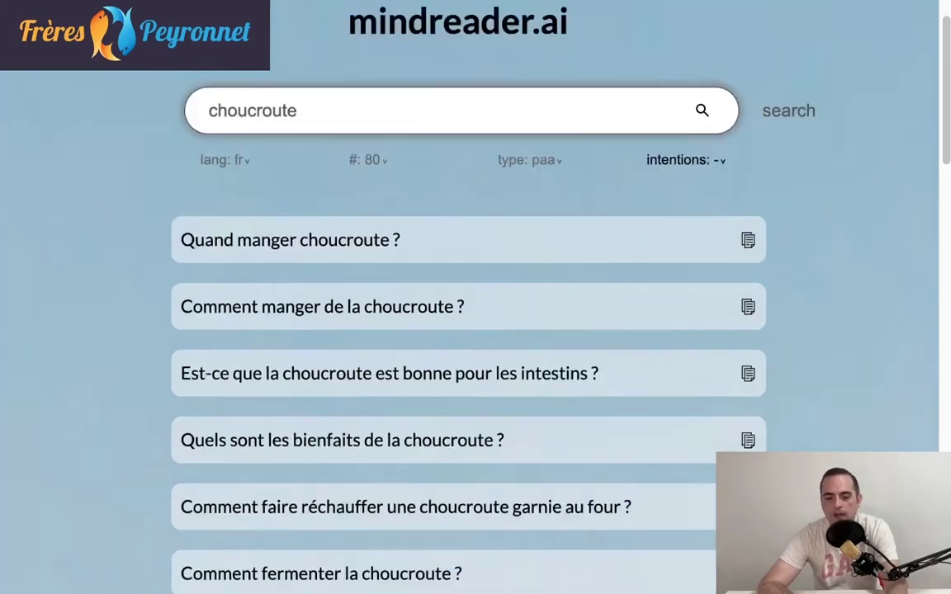
scroll(468, 297, "down", 10)
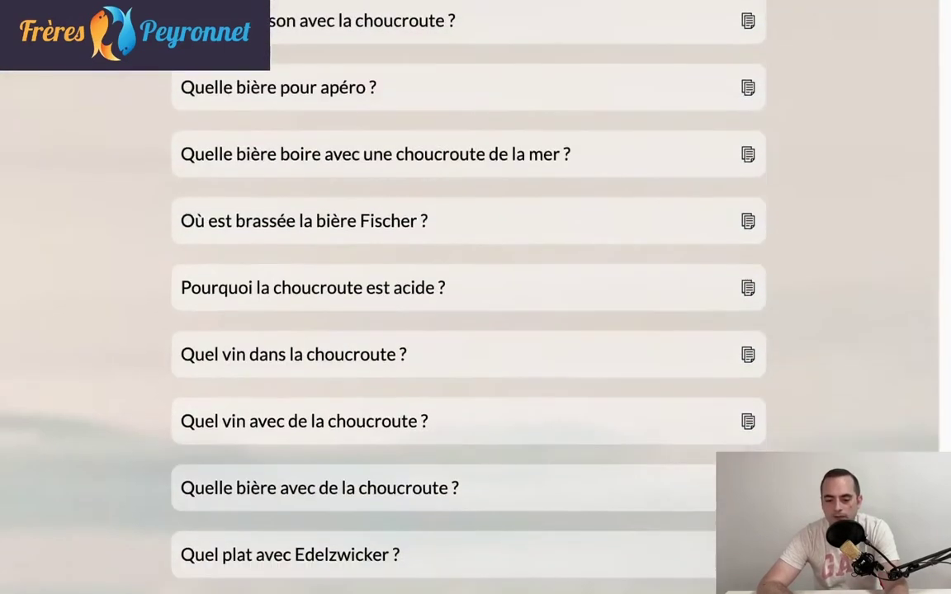
scroll(468, 297, "down", 8)
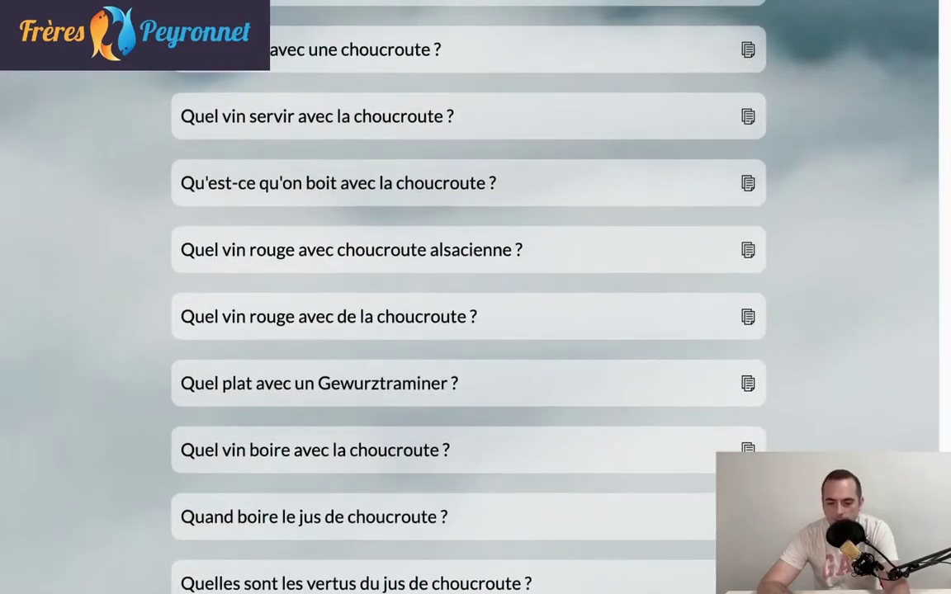
scroll(469, 297, "up", 1)
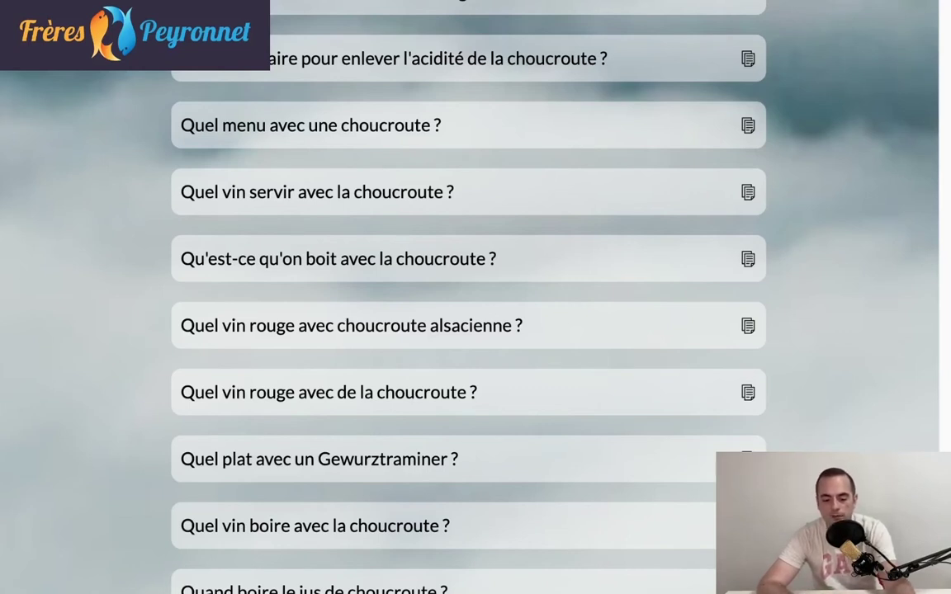
scroll(468, 297, "down", 15)
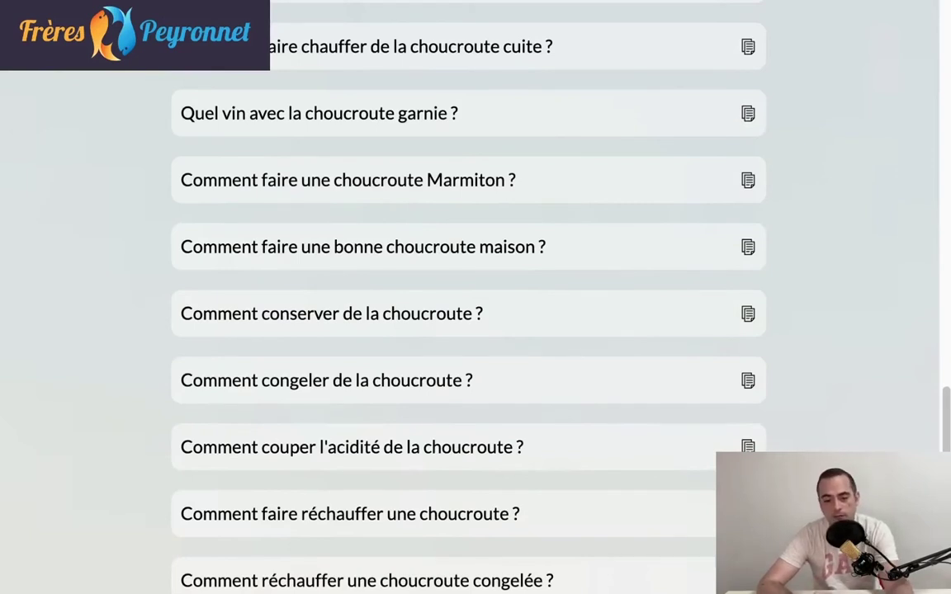
- Change the result type to suggest and rerun the search for "choucroute"
scroll(468, 330, "up", 20)
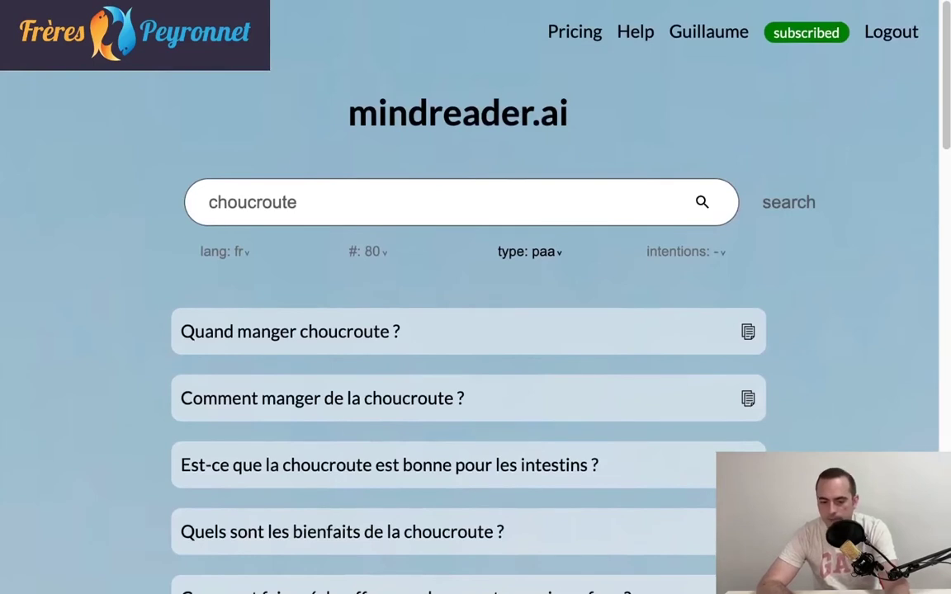
left_click(529, 252)
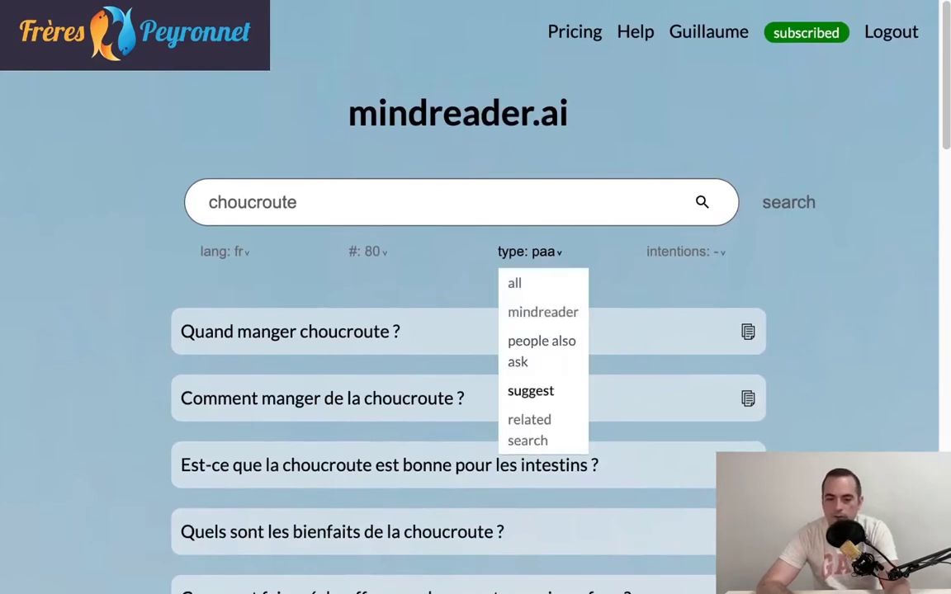
left_click(531, 390)
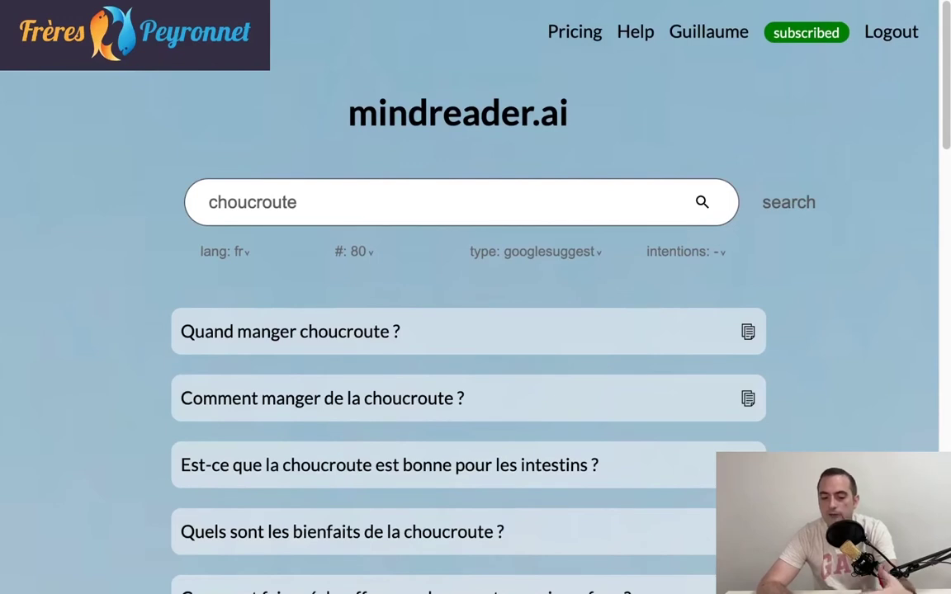
left_click(788, 203)
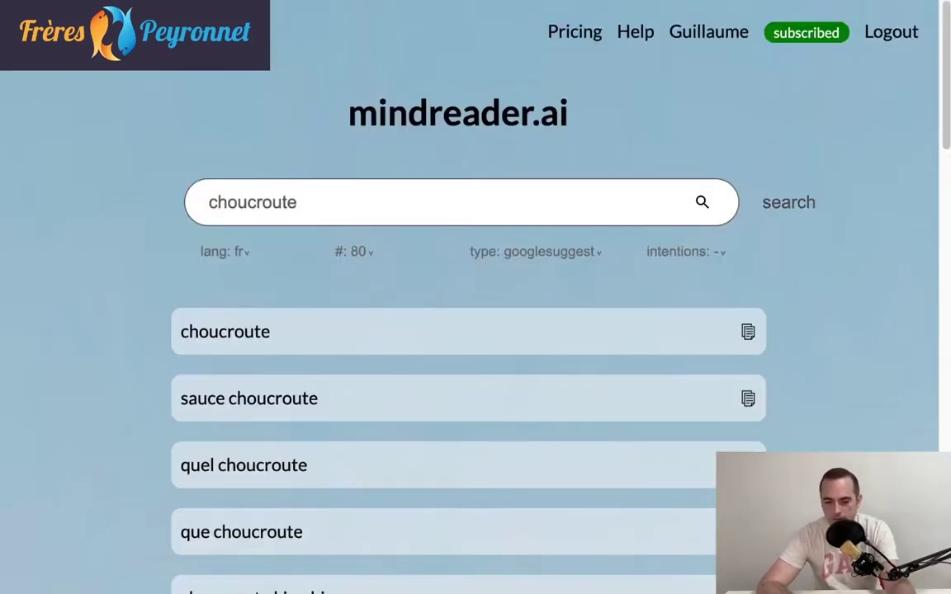
- Read through the Google Suggest phrases returned for "choucroute", then return to the start of the list
scroll(789, 202, "down", 1)
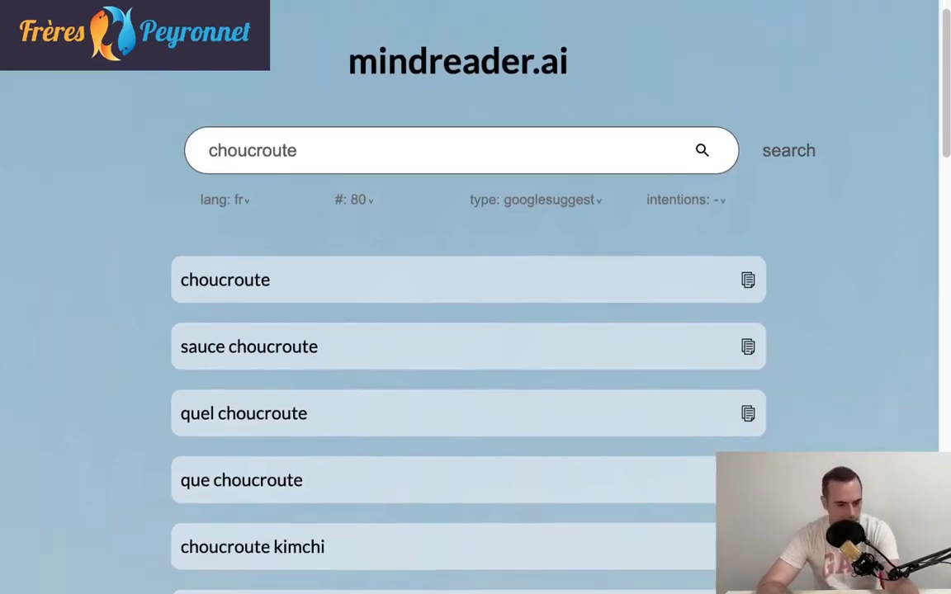
scroll(468, 371, "down", 5)
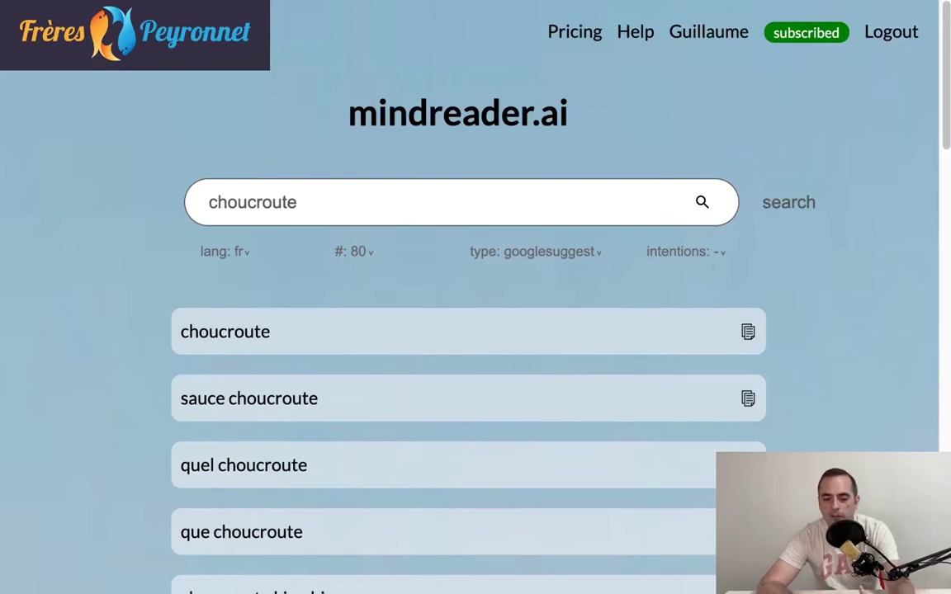
scroll(469, 331, "down", 20)
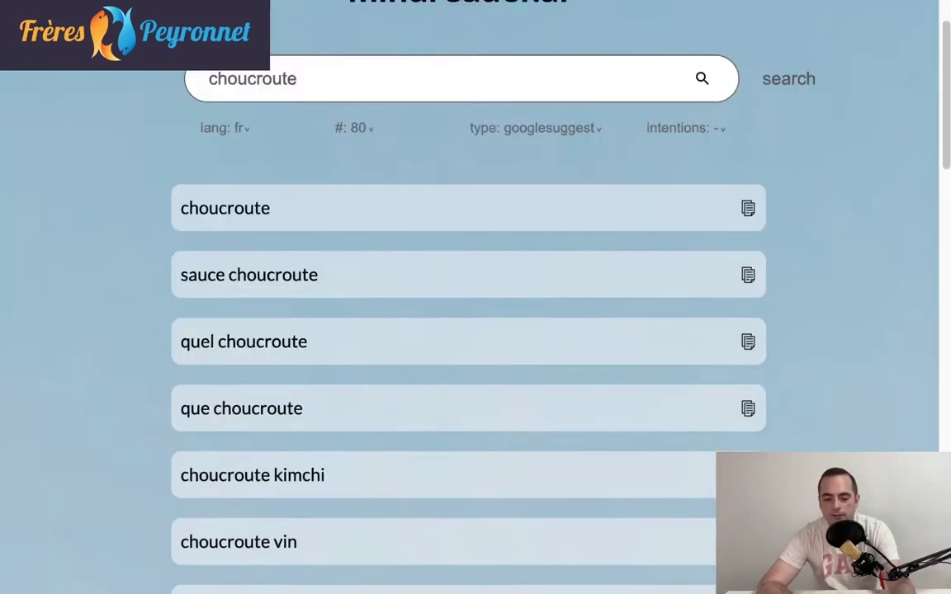
scroll(469, 330, "down", 12)
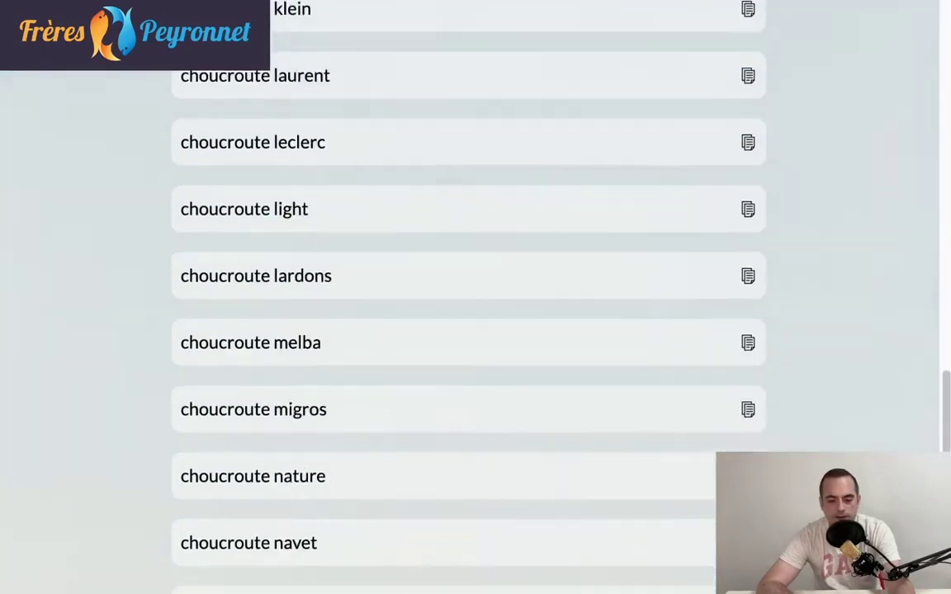
scroll(469, 331, "down", 8)
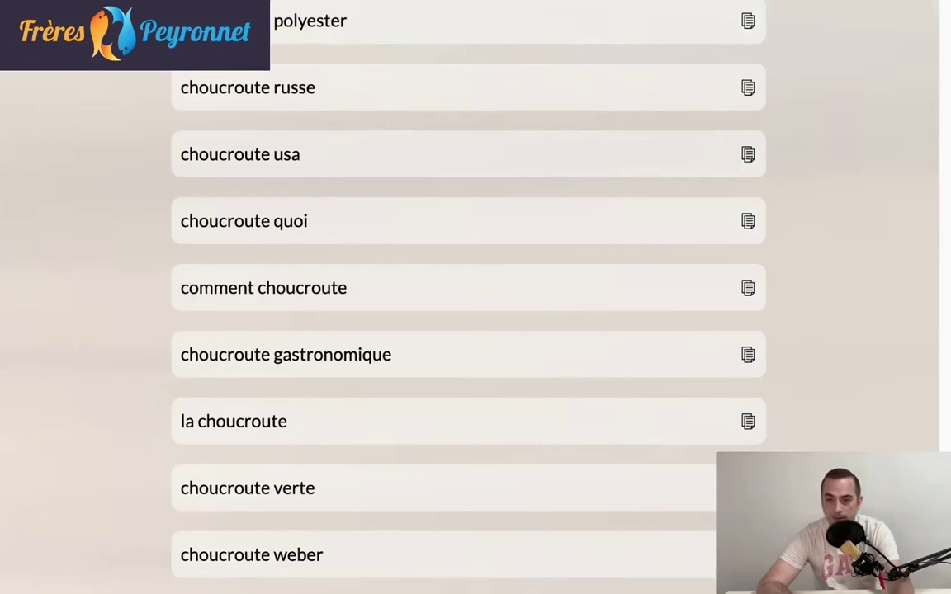
scroll(469, 330, "down", 7)
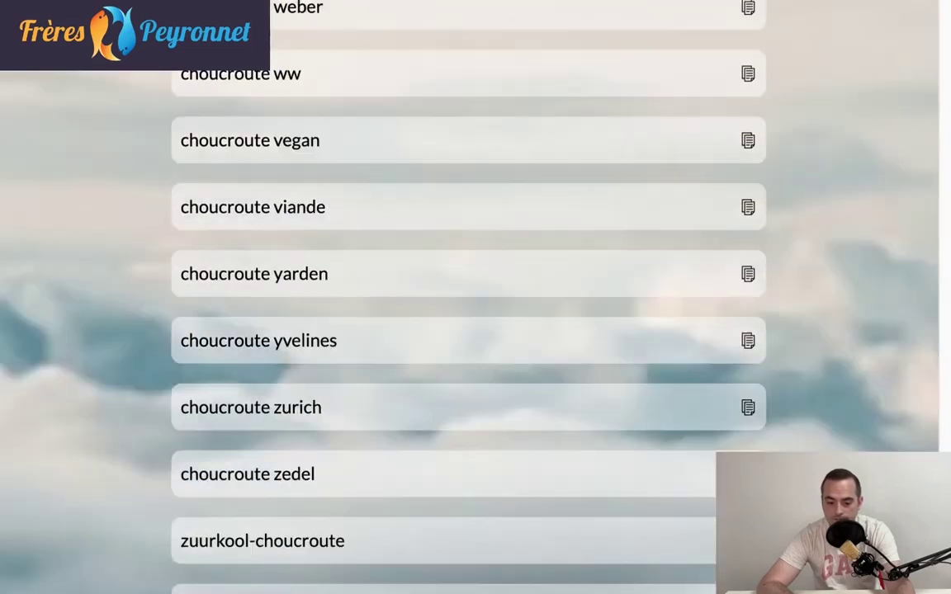
scroll(469, 331, "up", 20)
scroll(469, 331, "up", 10)
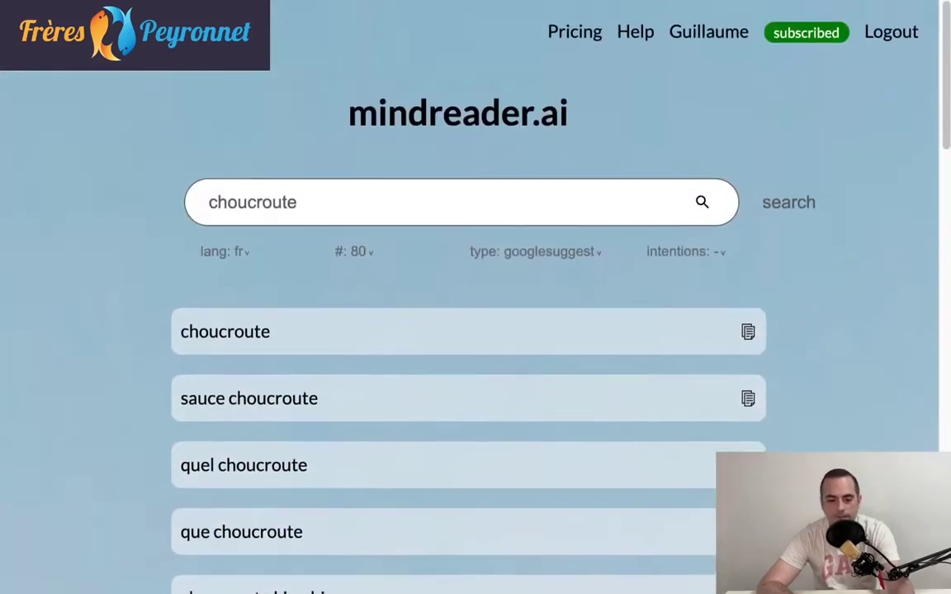
- Change the result type to related search and rerun the search for "choucroute"
left_click(535, 251)
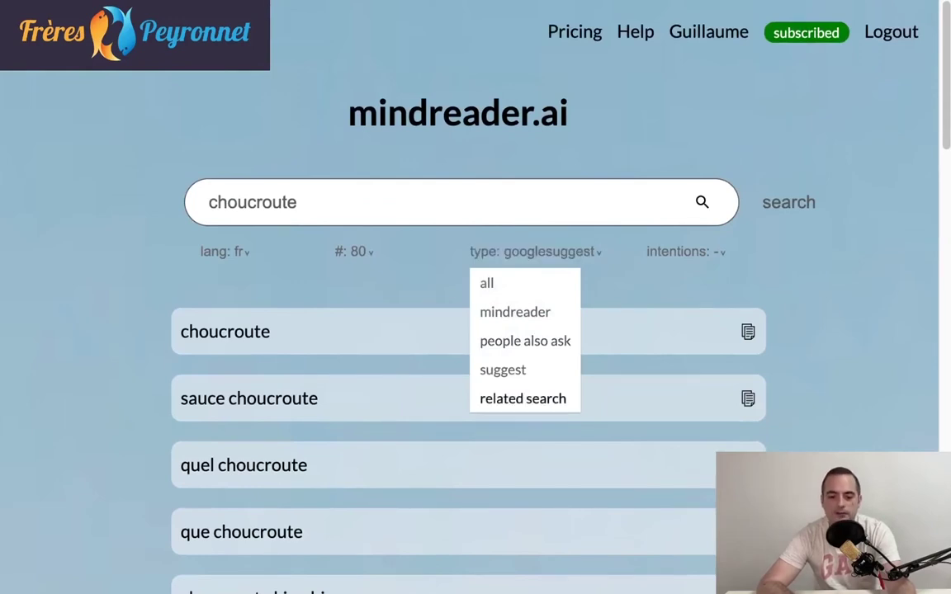
left_click(522, 399)
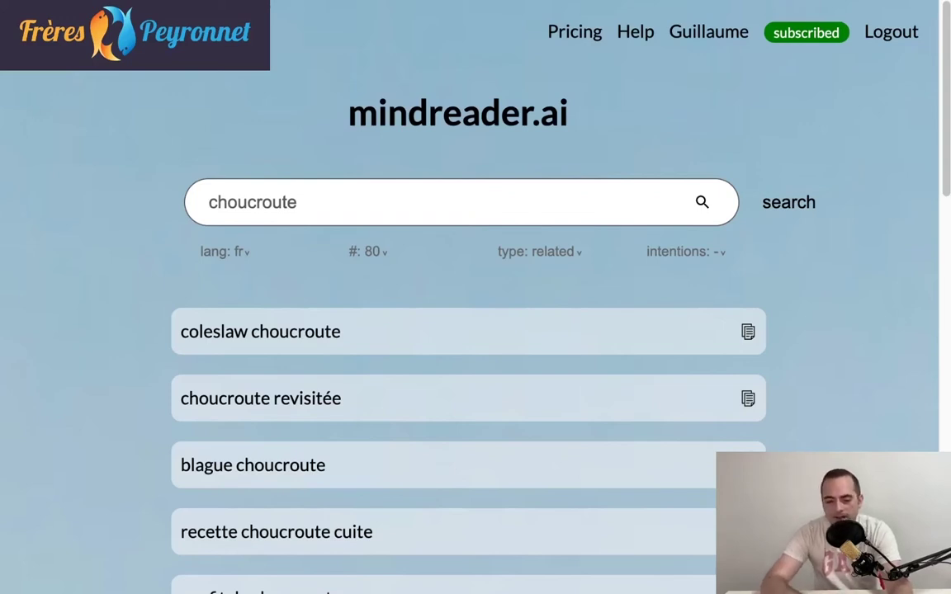
- Look through the list of related searches returned for "choucroute"
scroll(476, 330, "down", 3)
scroll(475, 330, "down", 1)
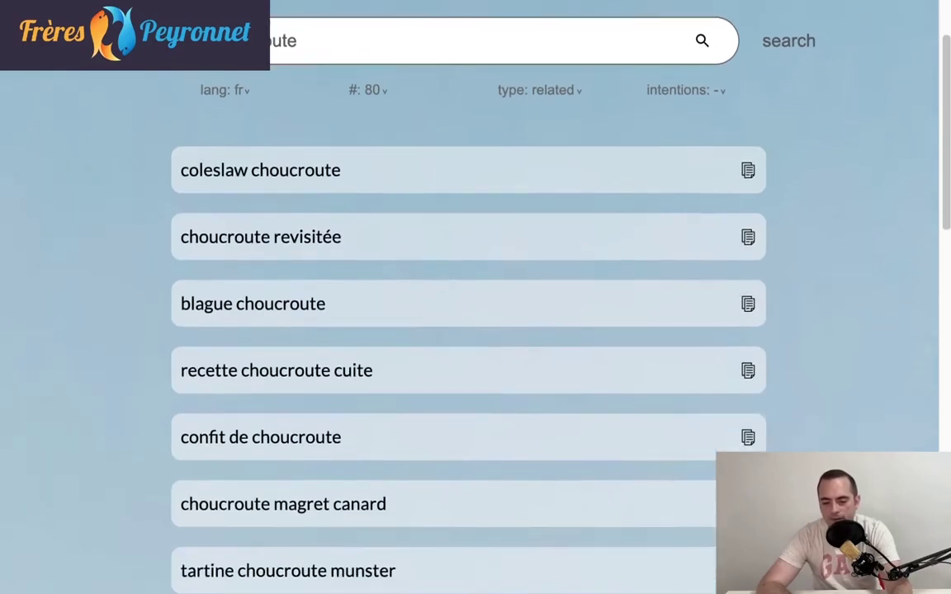
scroll(476, 330, "down", 6)
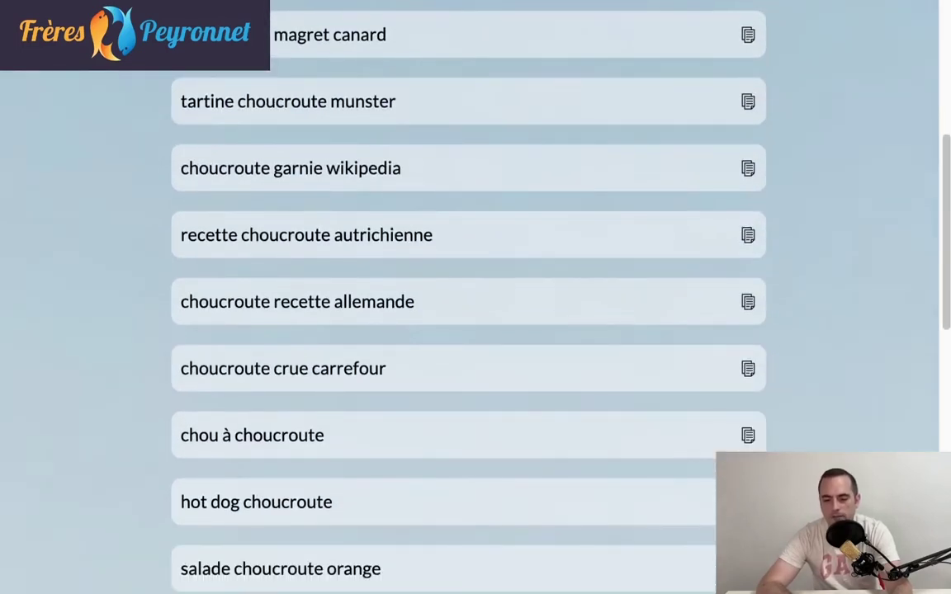
scroll(475, 330, "down", 6)
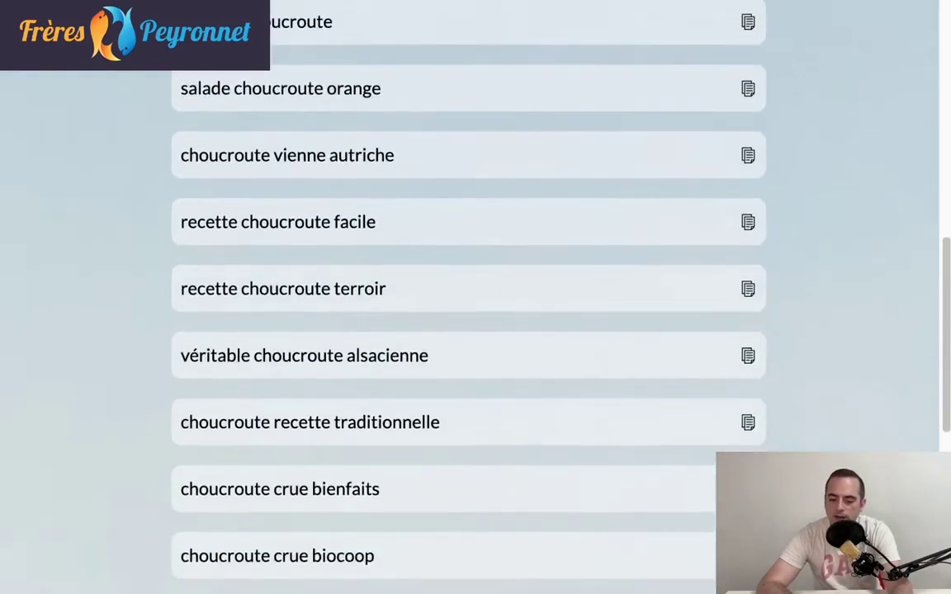
scroll(476, 330, "down", 8)
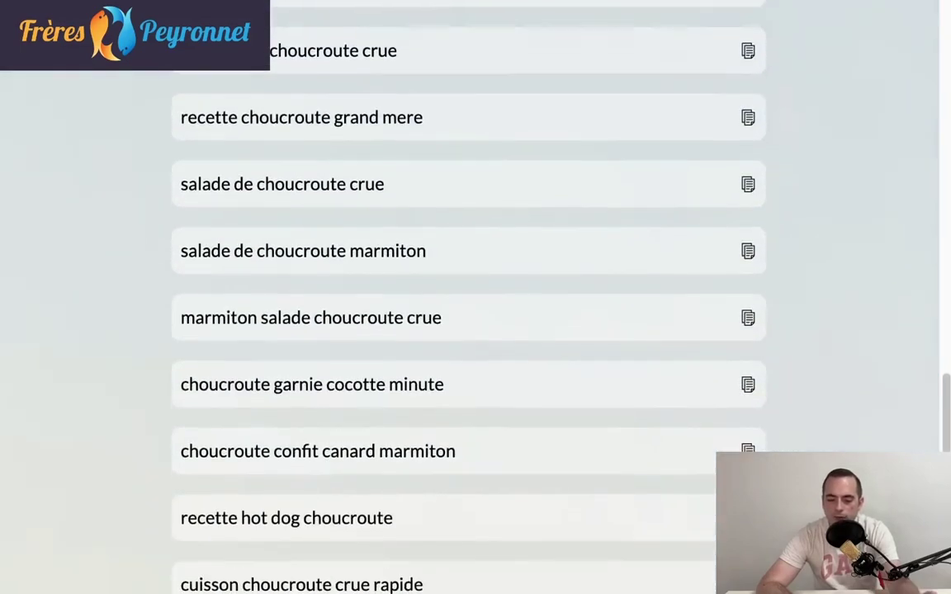
scroll(476, 330, "down", 2)
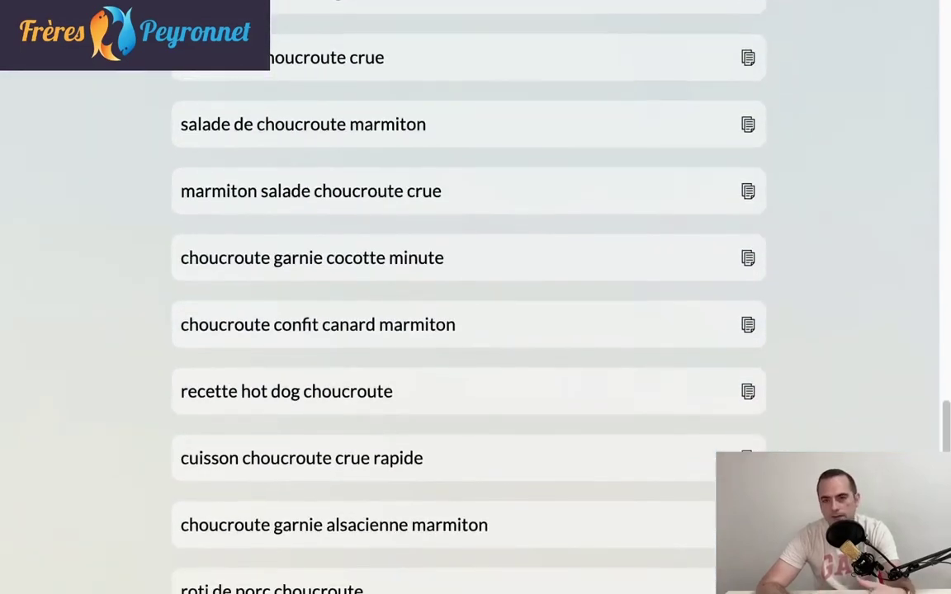
scroll(476, 297, "down", 6)
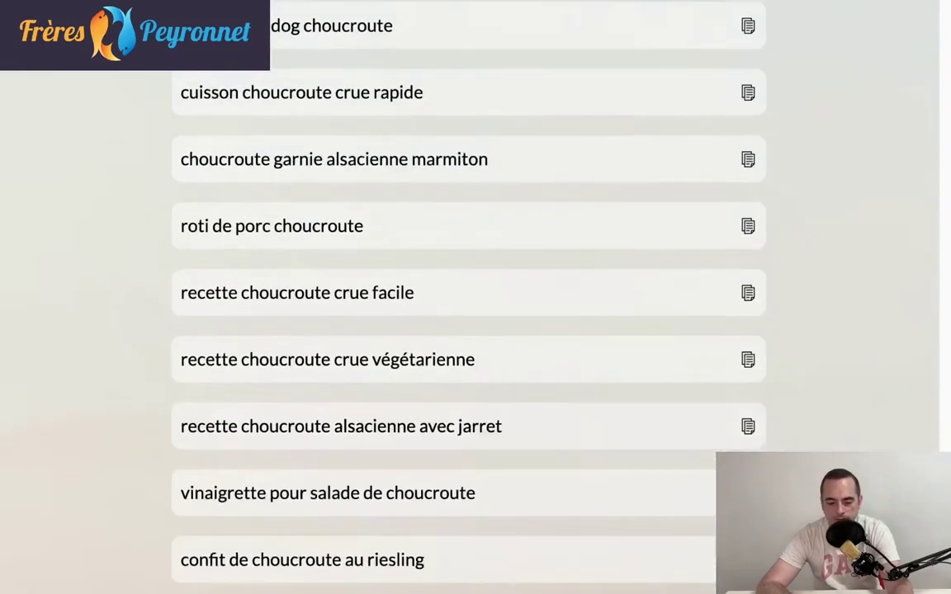
scroll(476, 297, "down", 7)
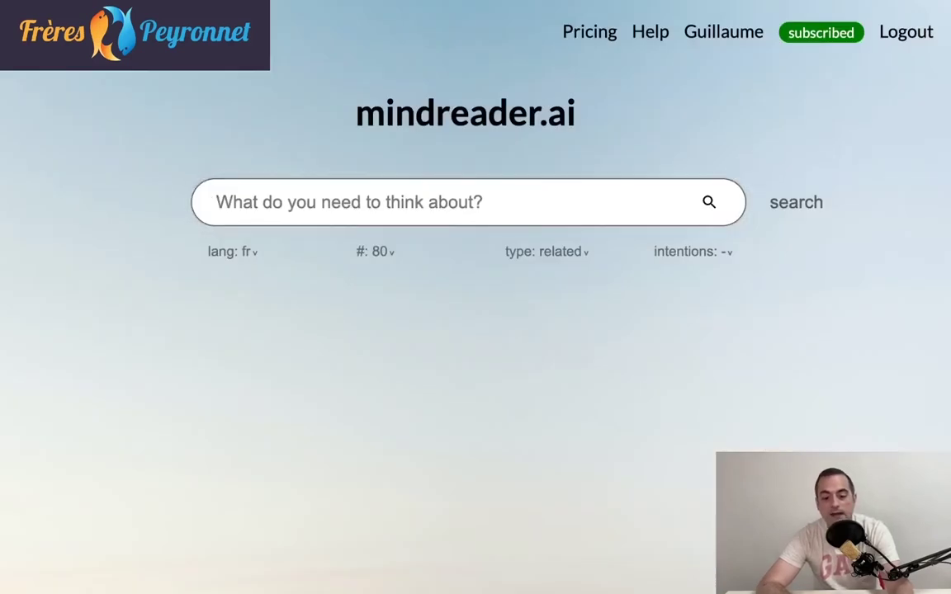
- Set the result type to mindreader and run a search for "harry potter"
left_click(446, 202)
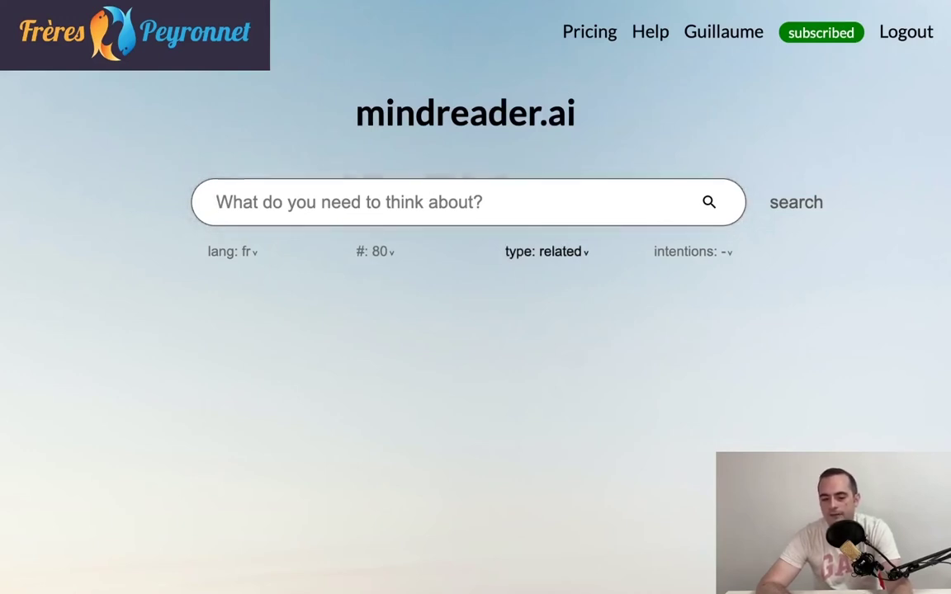
left_click(547, 251)
left_click(549, 312)
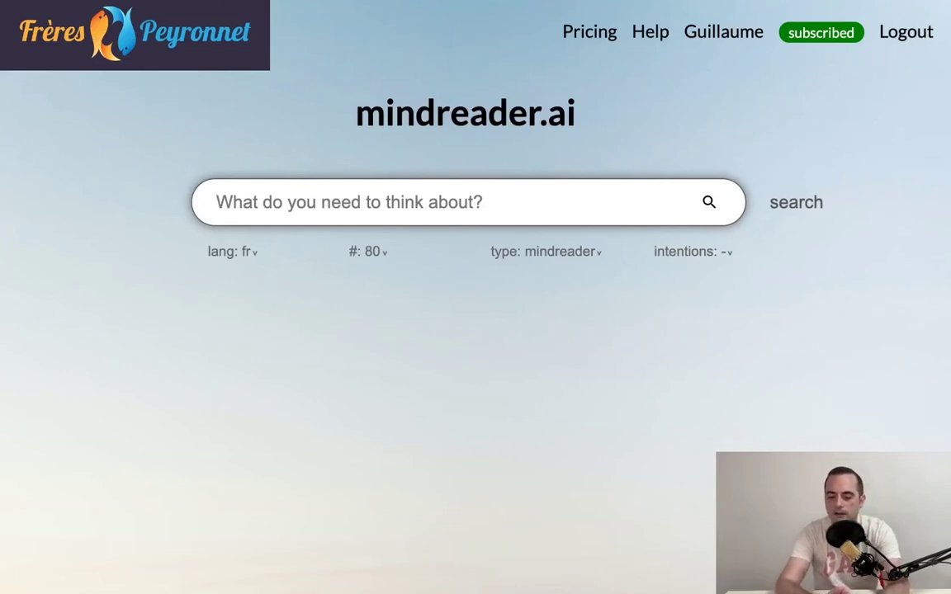
type("ha")
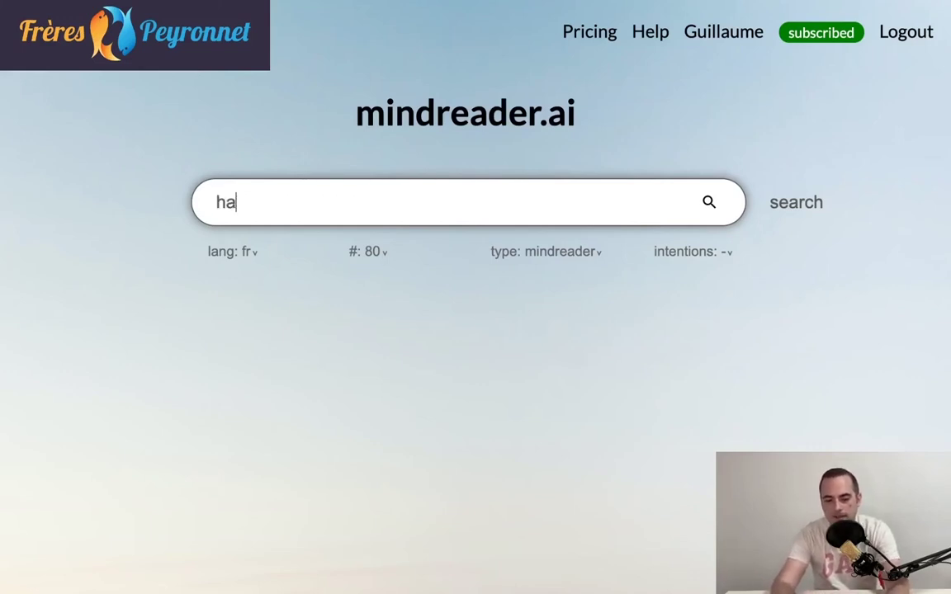
type("rry potter")
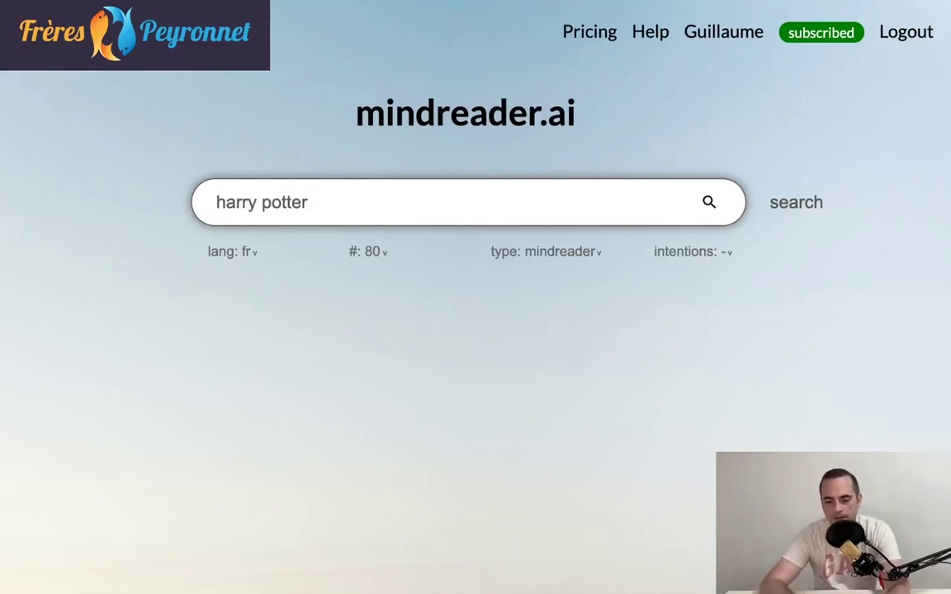
key("Return")
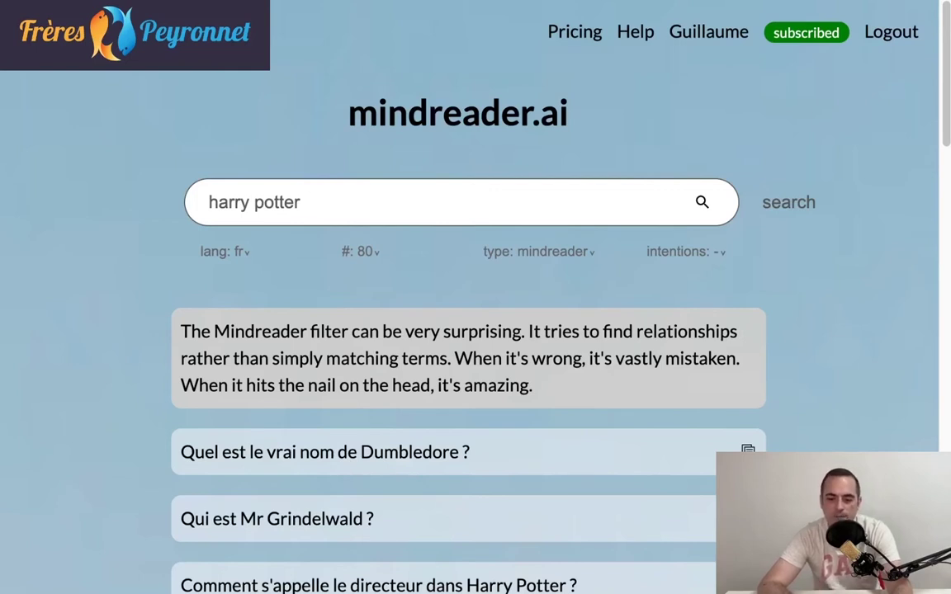
- Examine the mindreader questions returned for "harry potter", including the one about the films' actors, and return to the start of the list
scroll(468, 330, "down", 5)
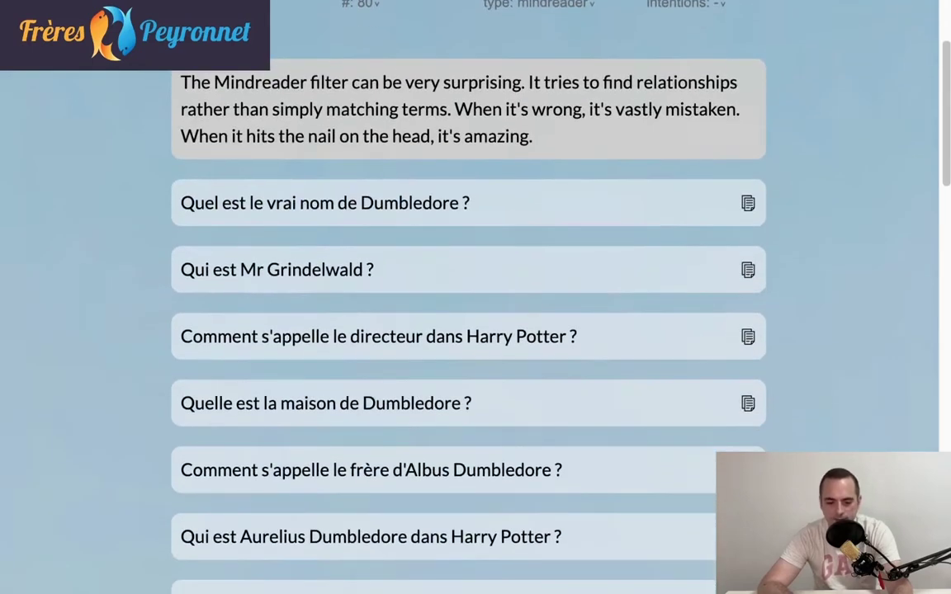
scroll(468, 330, "down", 2)
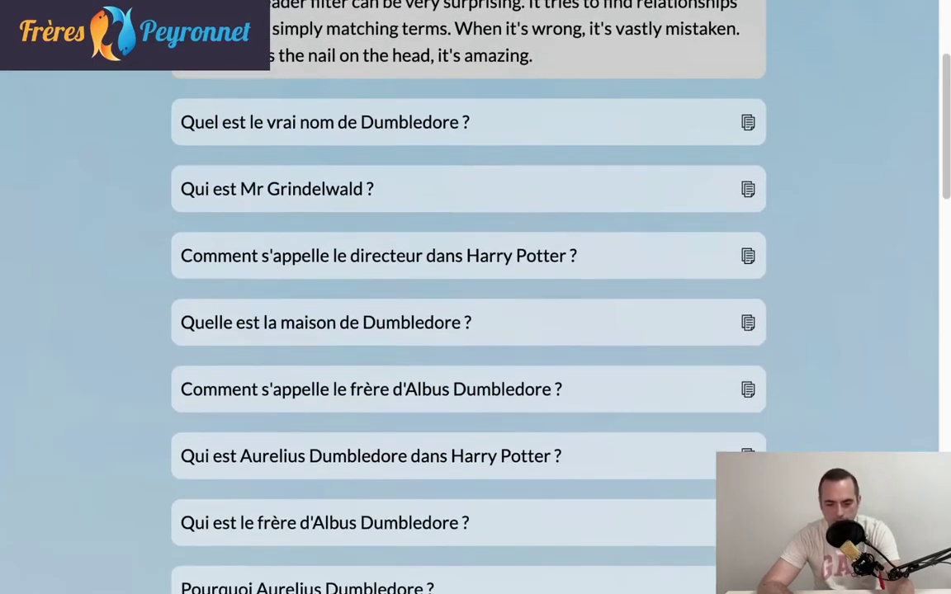
scroll(468, 330, "down", 2)
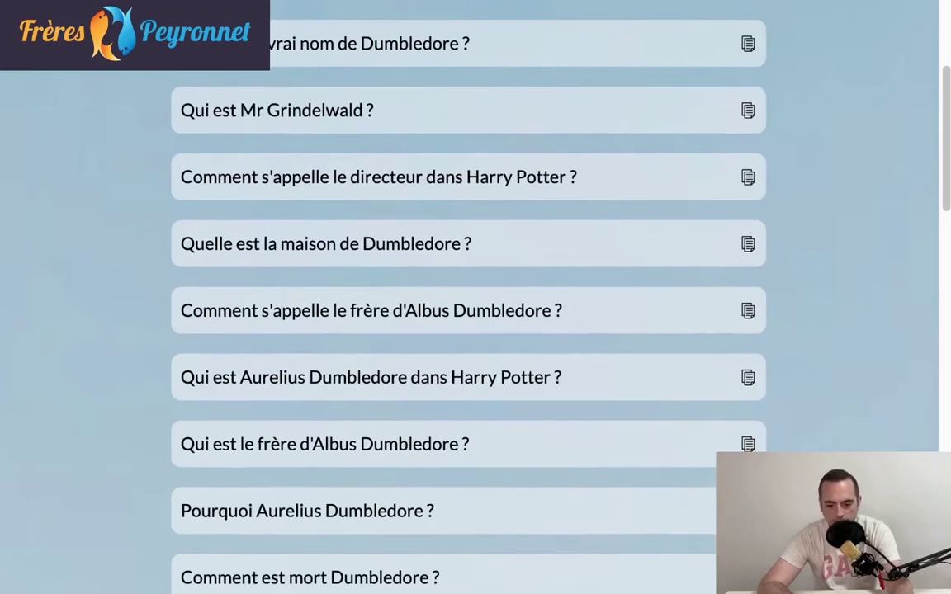
scroll(468, 330, "down", 7)
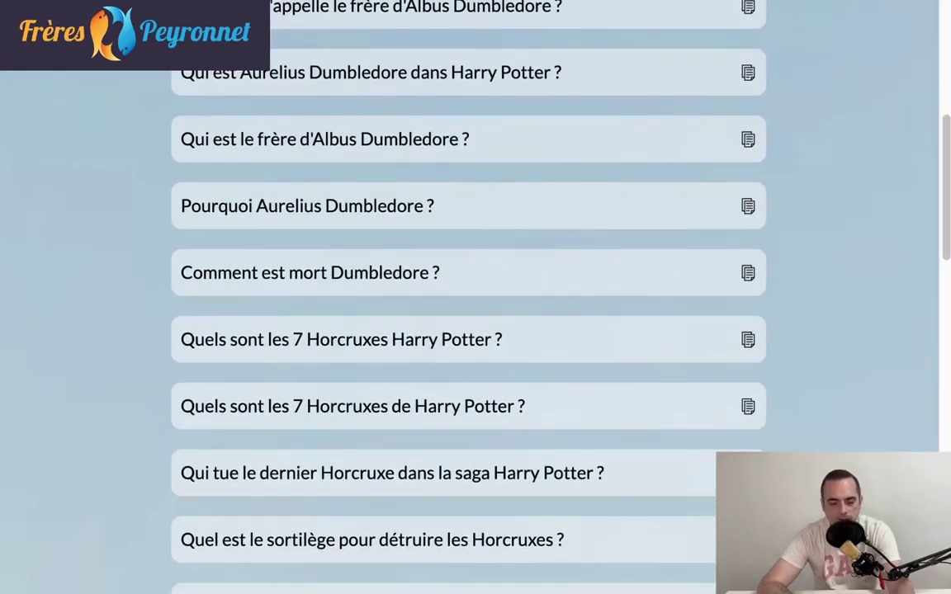
scroll(468, 330, "down", 10)
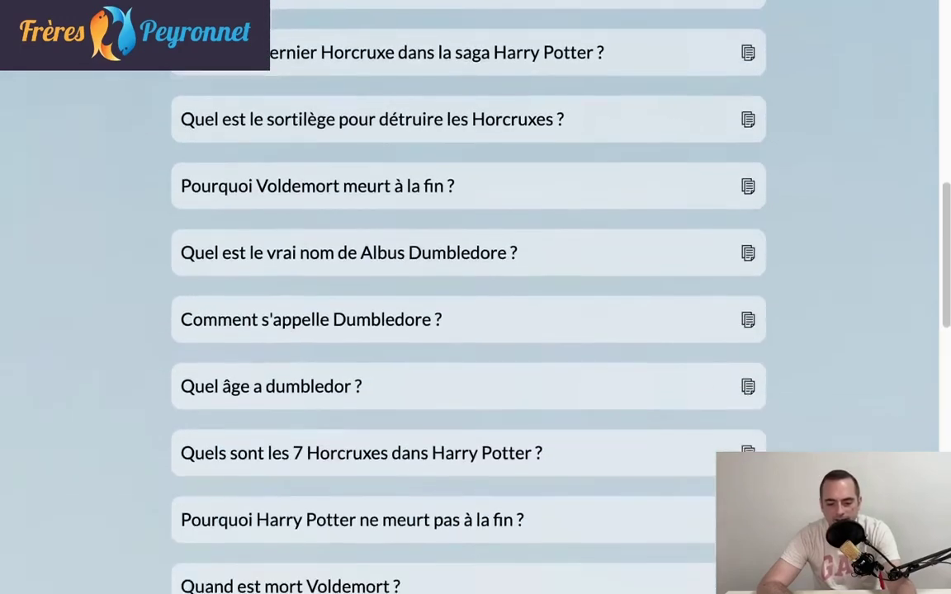
scroll(469, 331, "down", 20)
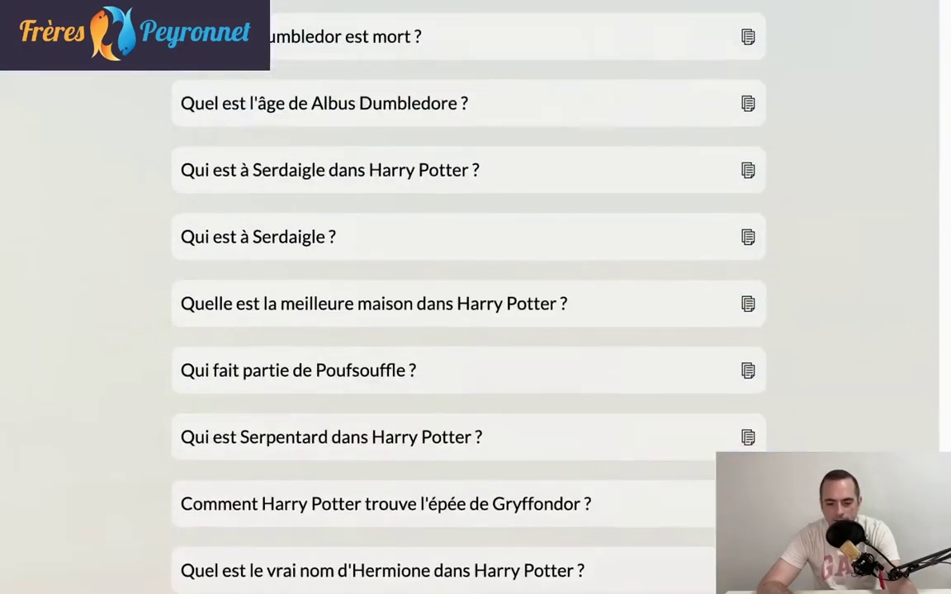
scroll(468, 330, "down", 20)
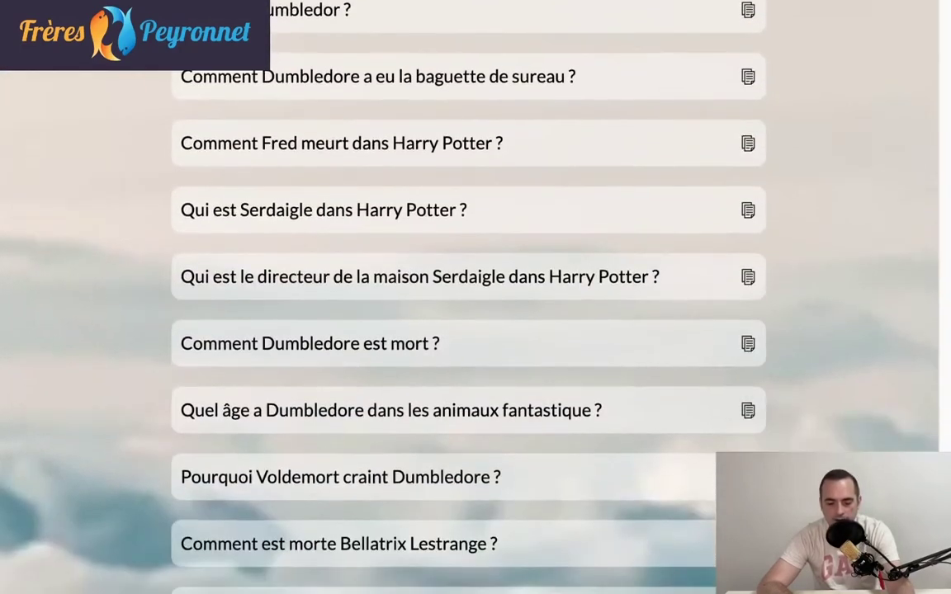
scroll(469, 330, "down", 4)
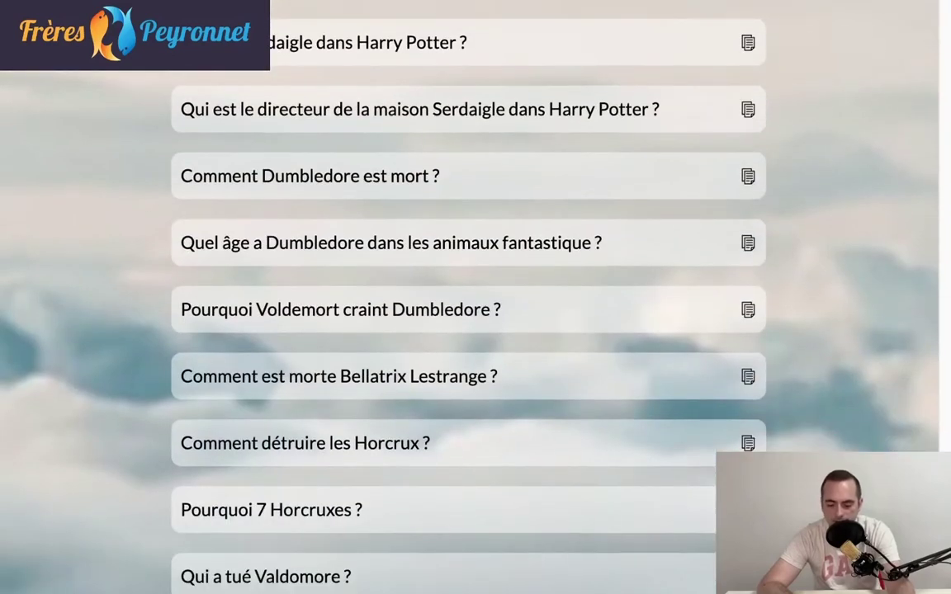
scroll(468, 330, "down", 10)
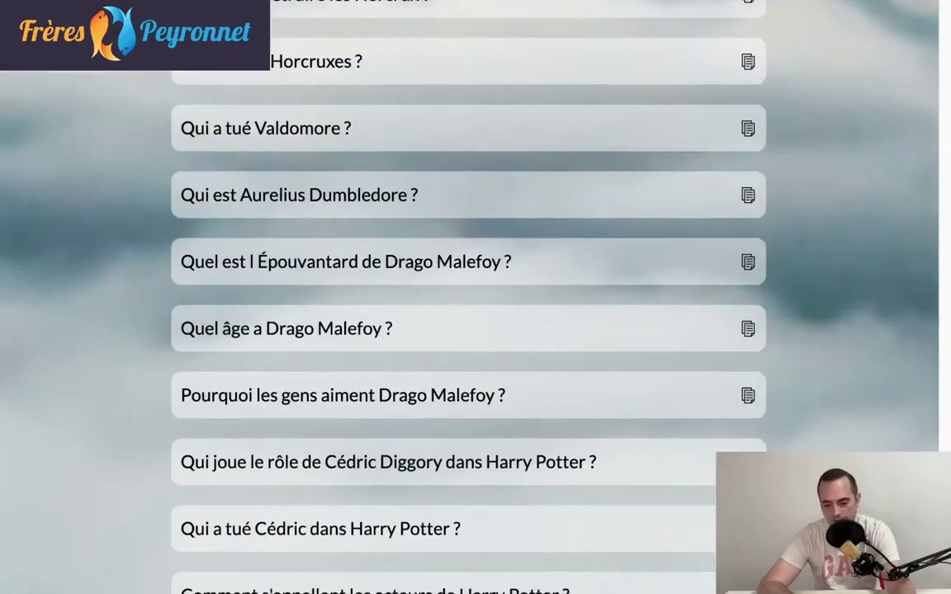
scroll(468, 330, "down", 1)
left_click_drag(569, 551, 181, 550)
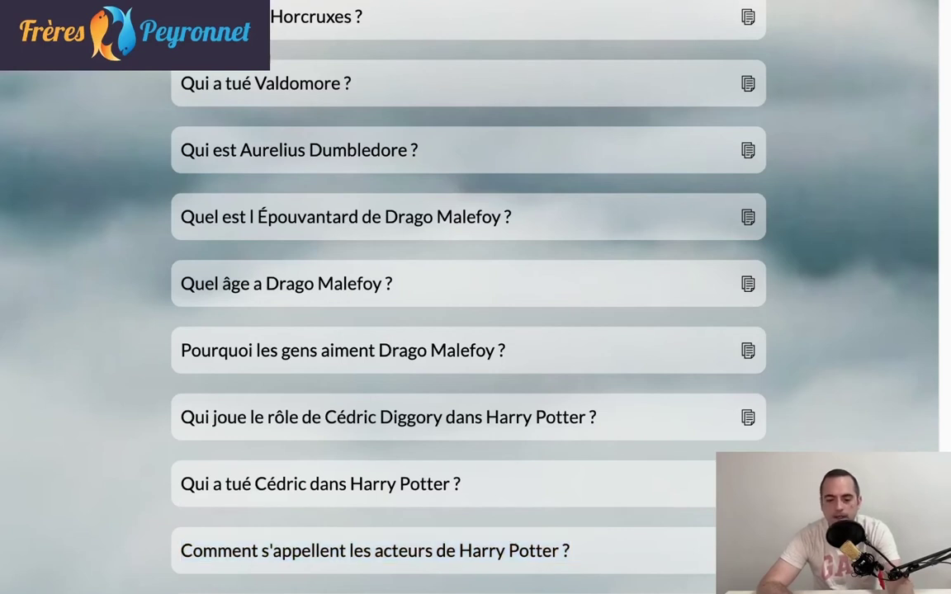
scroll(468, 297, "down", 5)
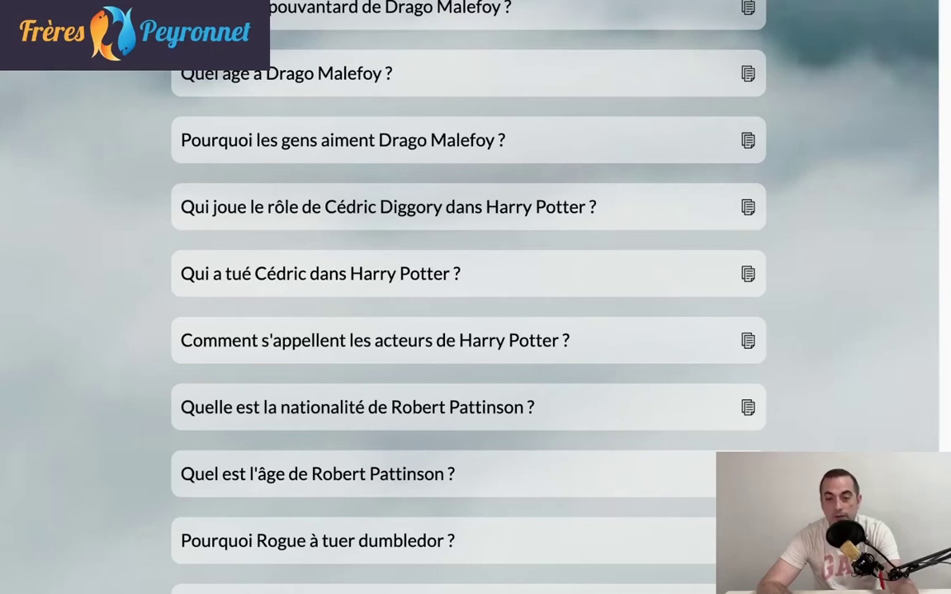
scroll(468, 298, "up", 15)
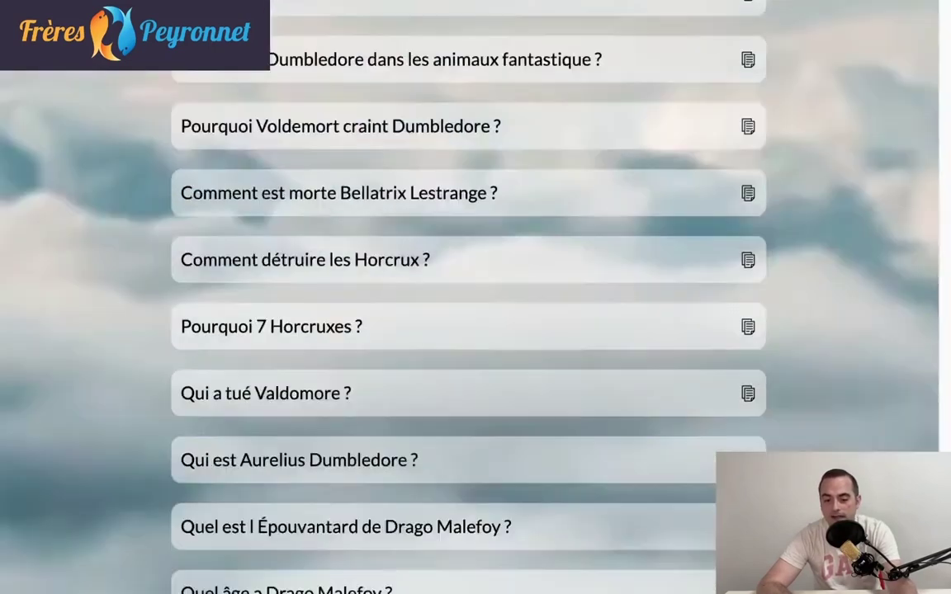
scroll(469, 297, "up", 15)
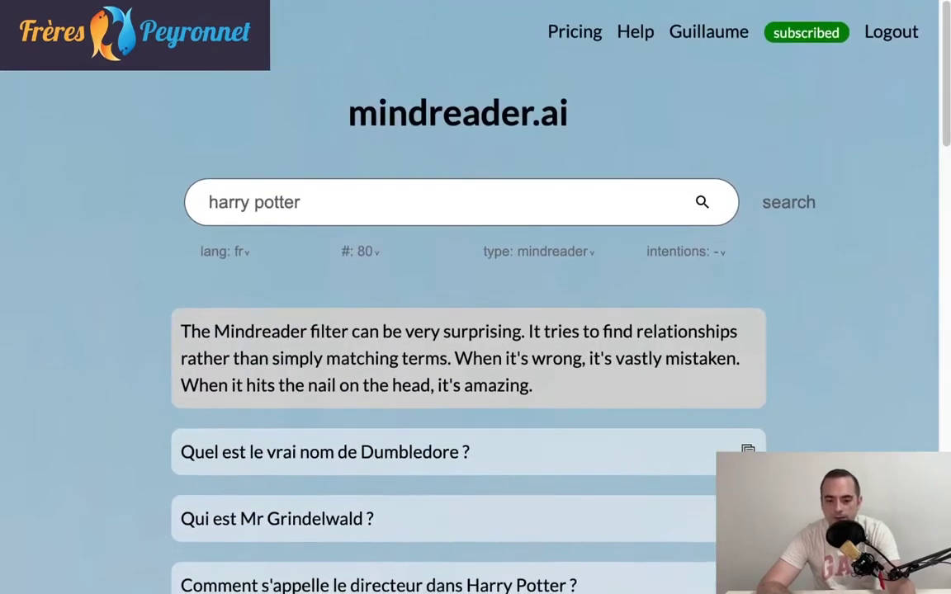
- Replace the search term with "rocky balboa" and run the search with the mindreader type
left_click(254, 202)
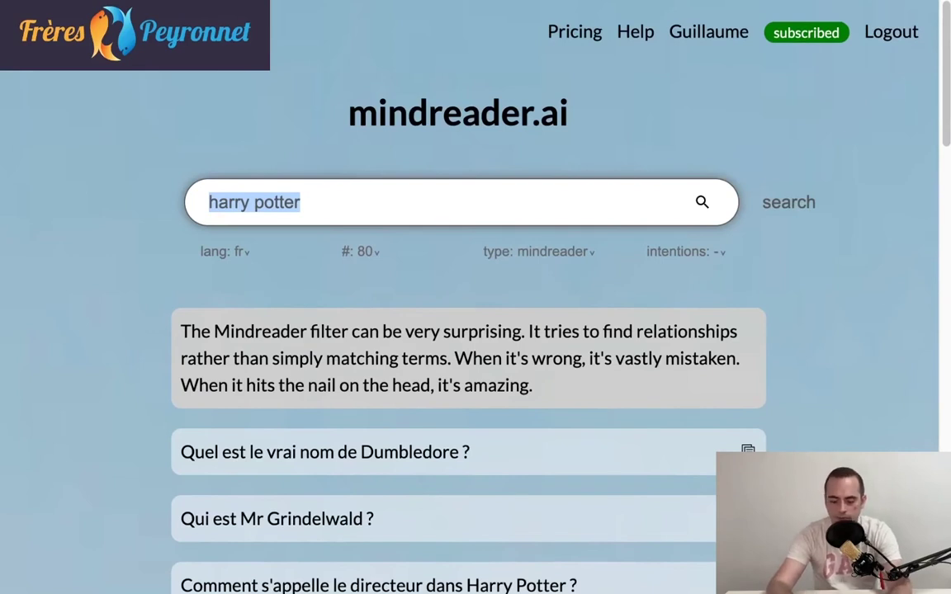
type("rock")
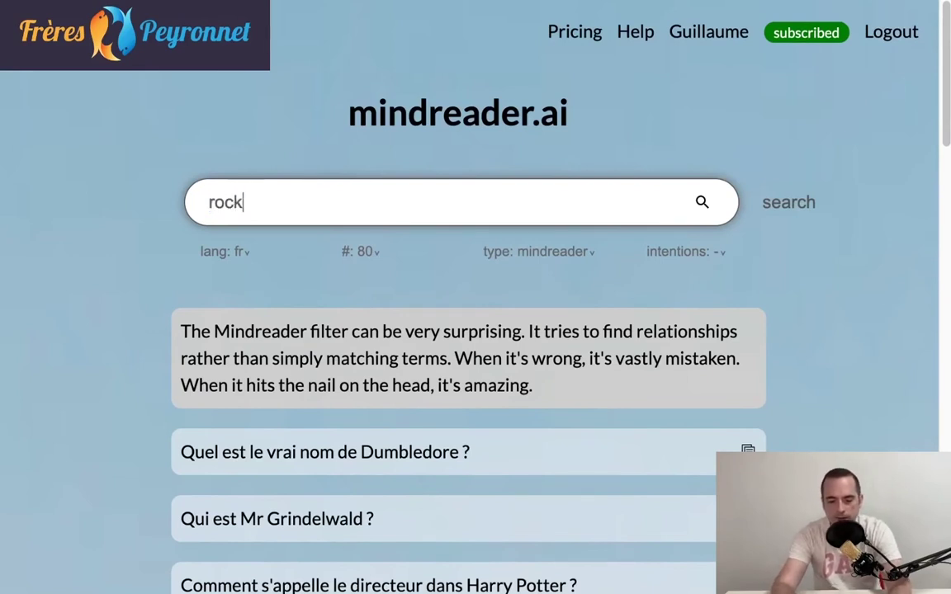
type("y balboa")
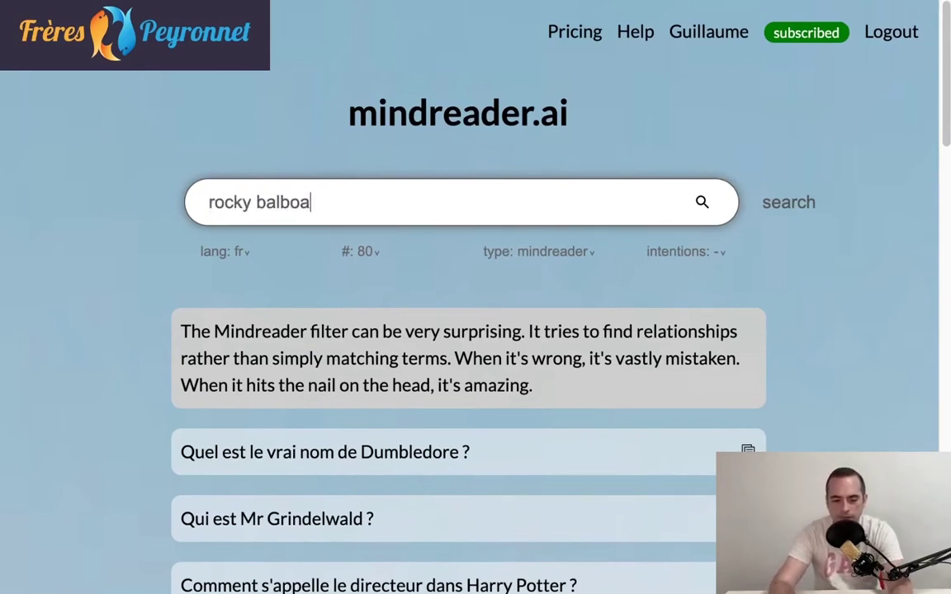
key("Return")
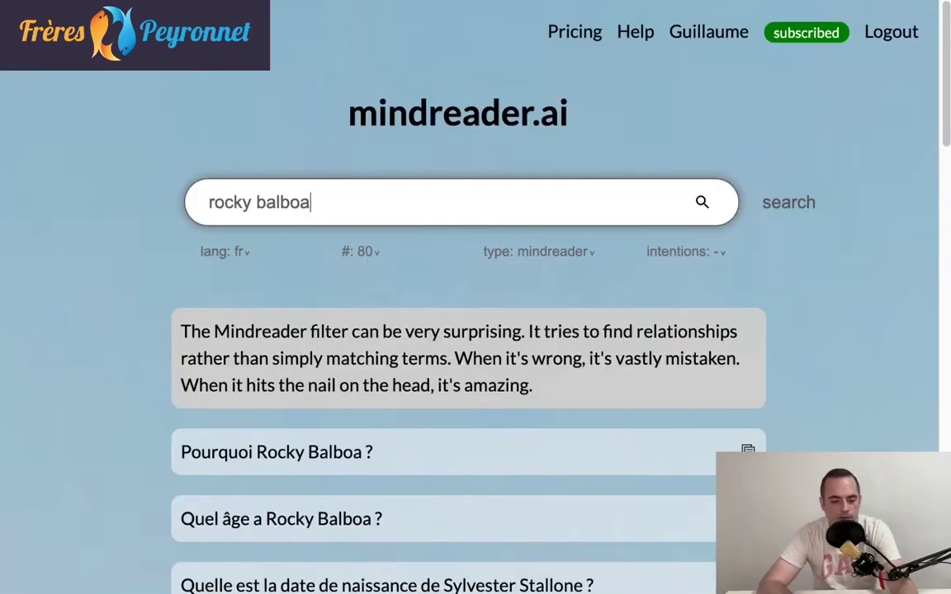
- Look through the mindreader questions returned for "rocky balboa", from the character's own story to loosely related actors and other topics
scroll(469, 331, "down", 1)
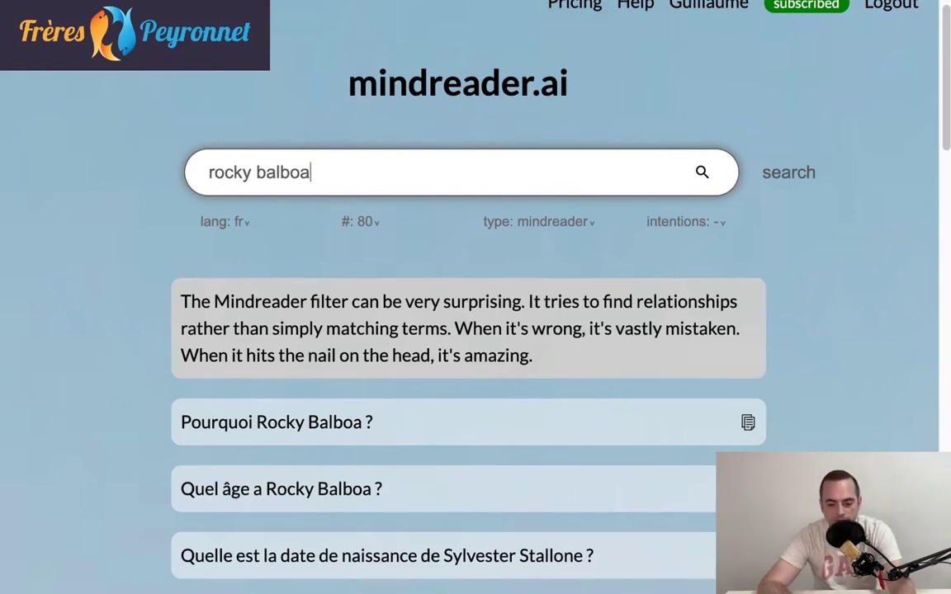
scroll(468, 330, "down", 5)
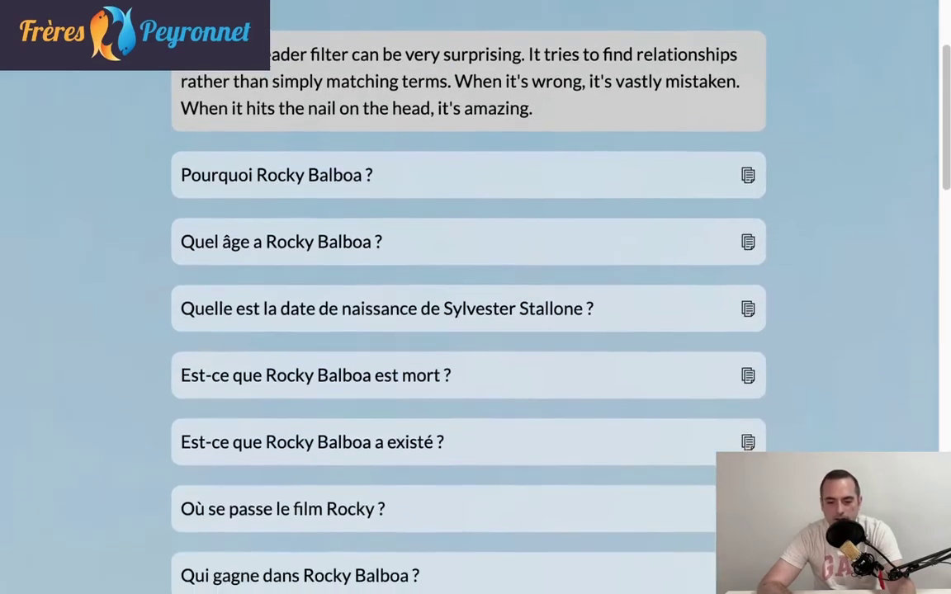
scroll(468, 297, "down", 5)
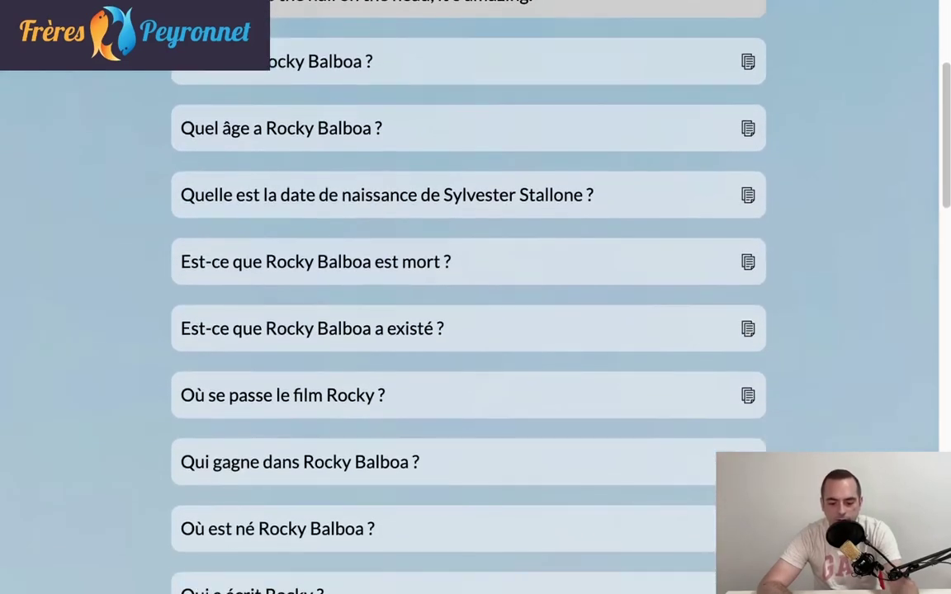
scroll(468, 298, "down", 1)
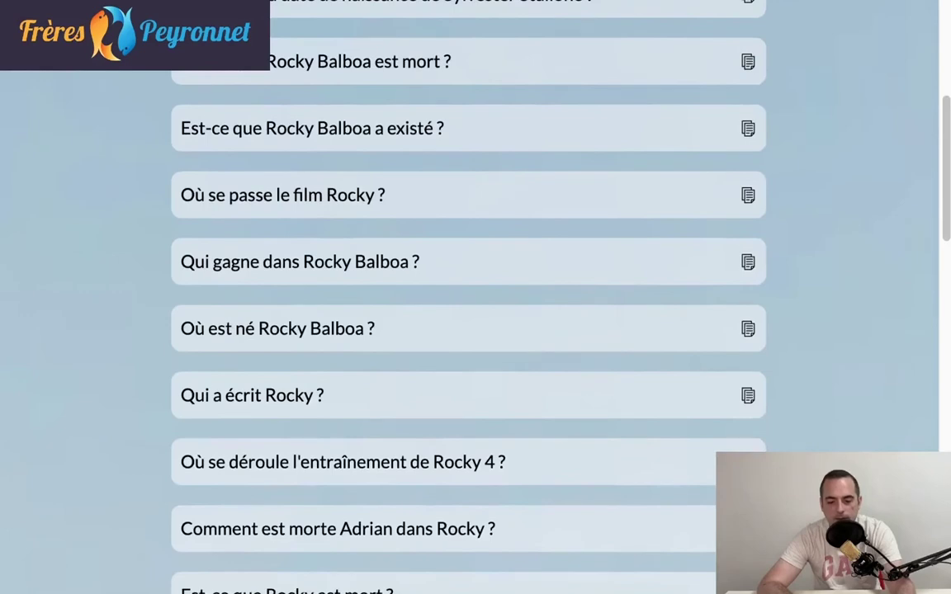
scroll(468, 298, "down", 4)
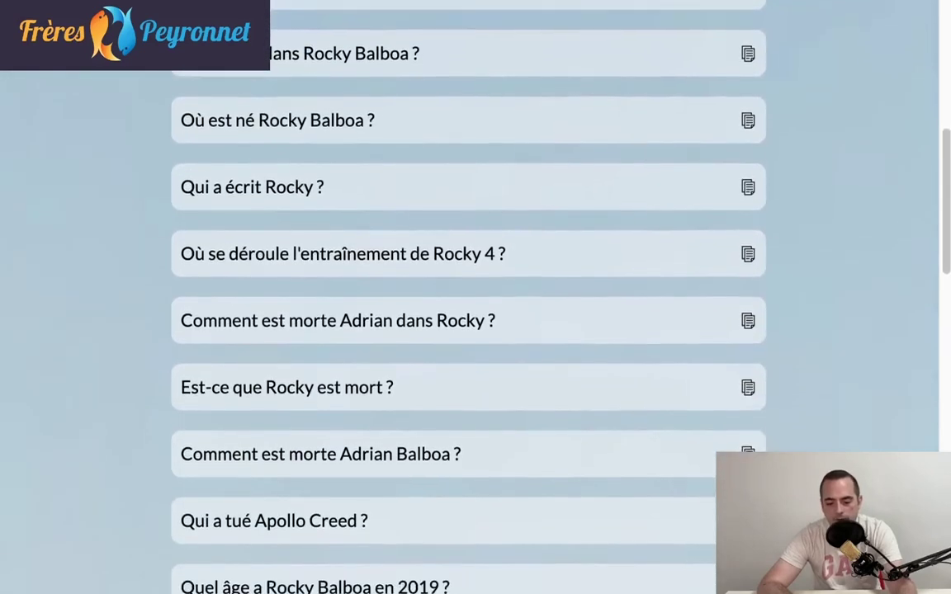
scroll(468, 297, "down", 6)
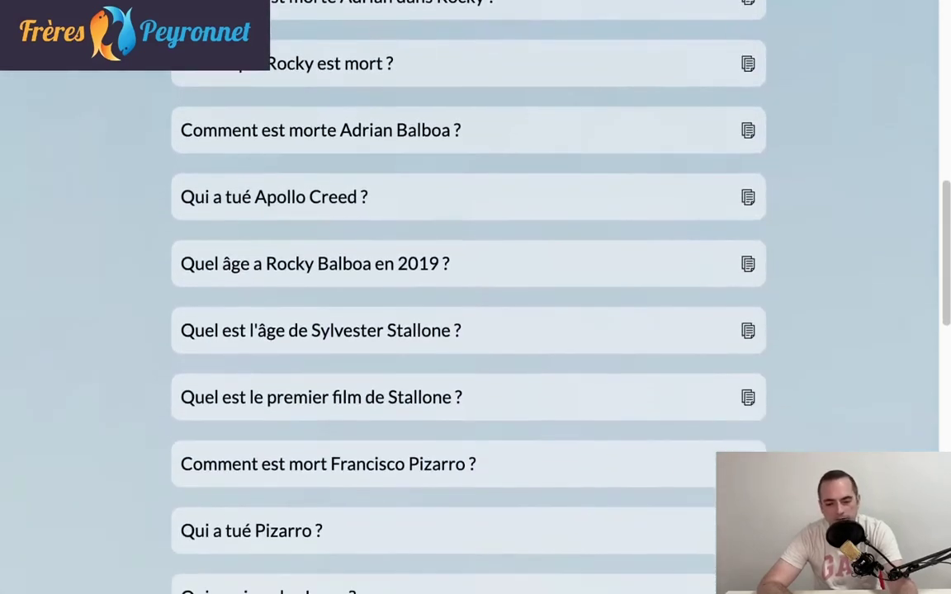
scroll(468, 298, "down", 4)
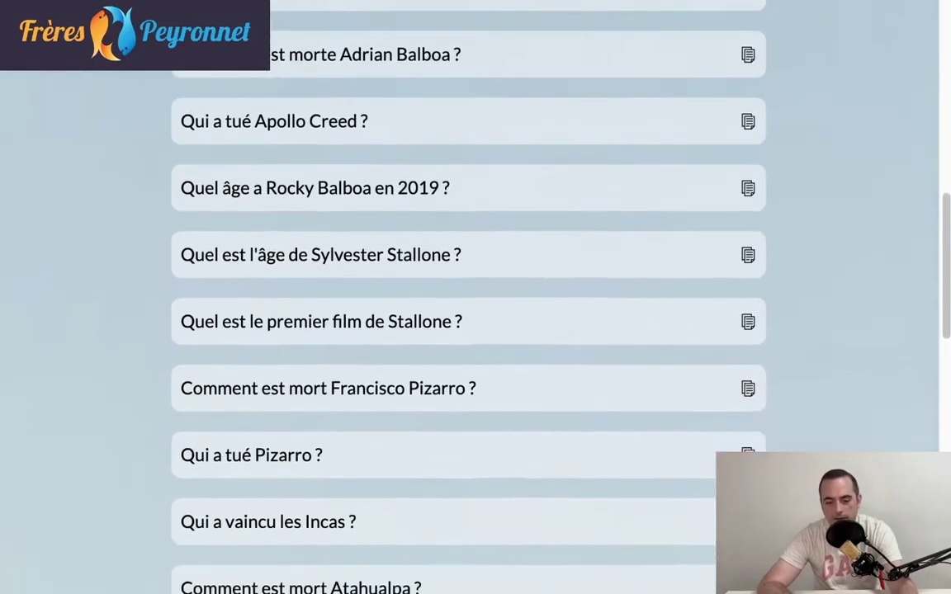
scroll(468, 297, "down", 1)
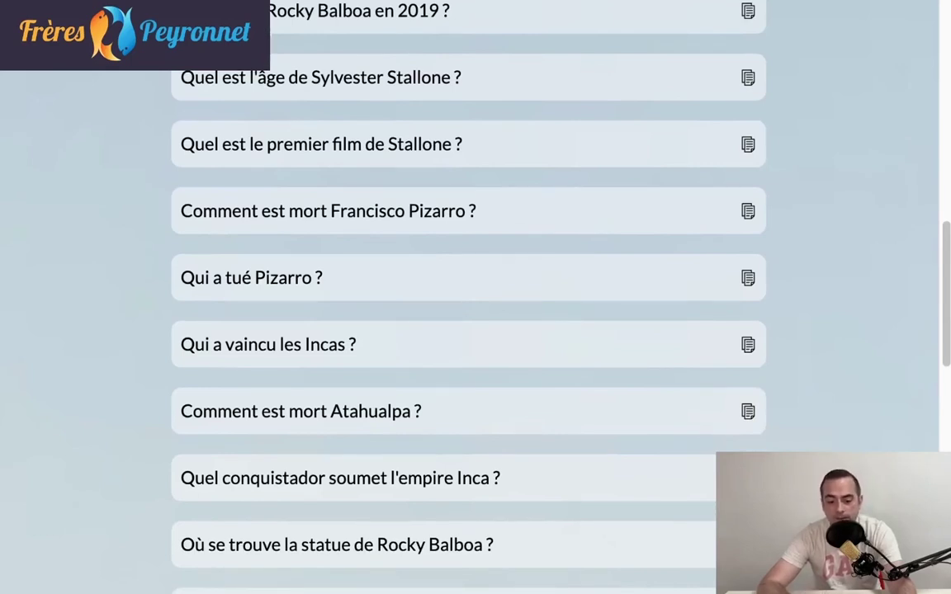
scroll(469, 297, "down", 6)
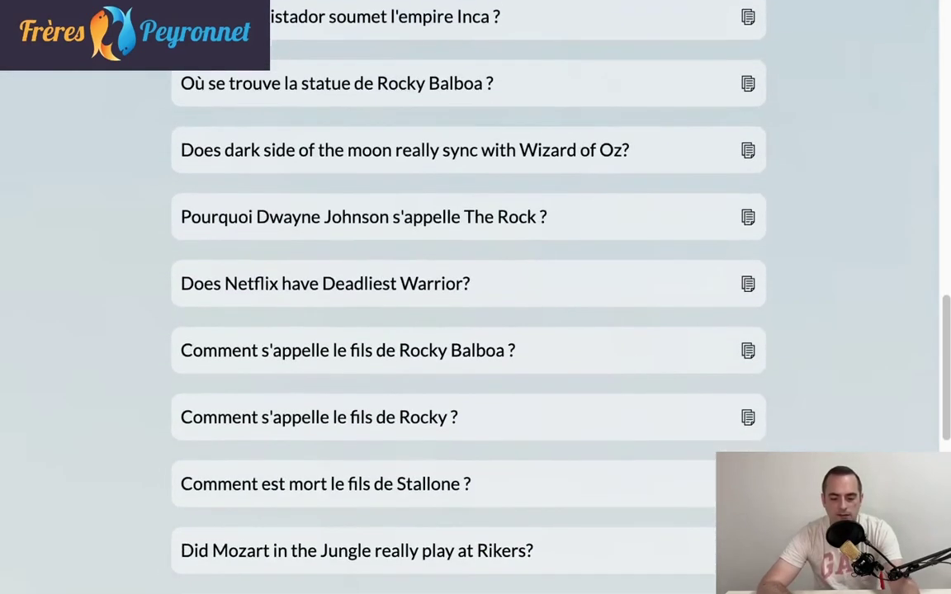
scroll(469, 297, "down", 9)
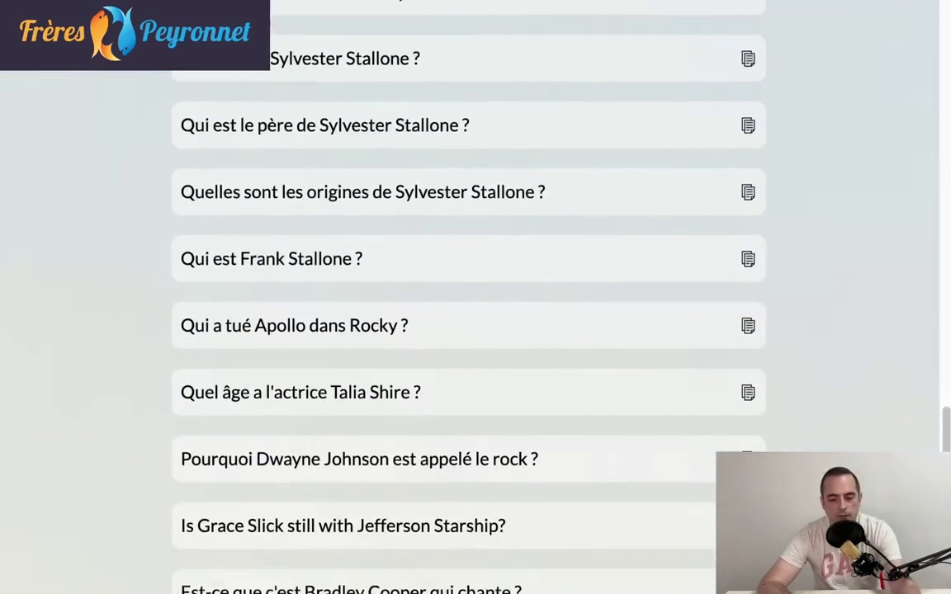
scroll(468, 297, "down", 1)
scroll(468, 298, "down", 2)
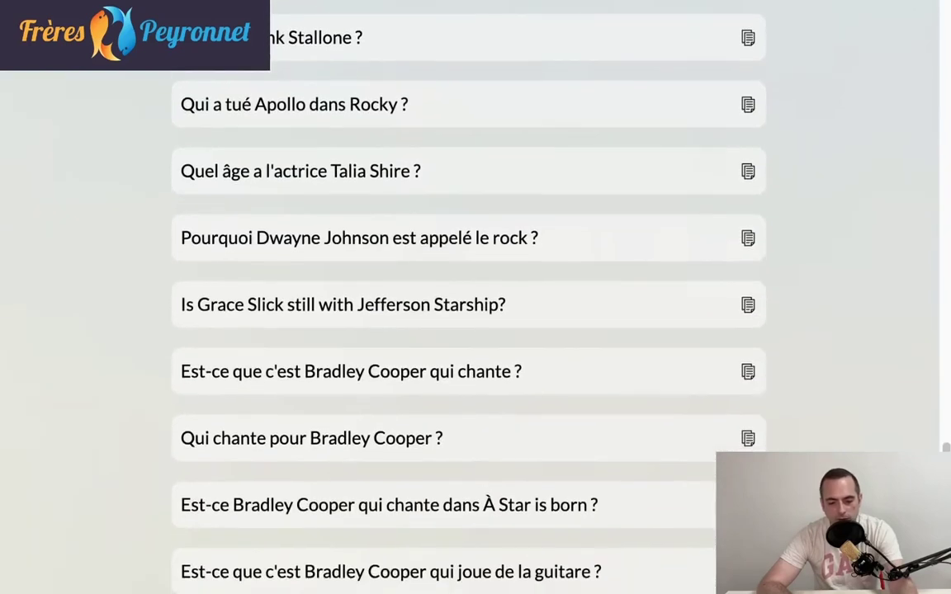
scroll(468, 298, "down", 1)
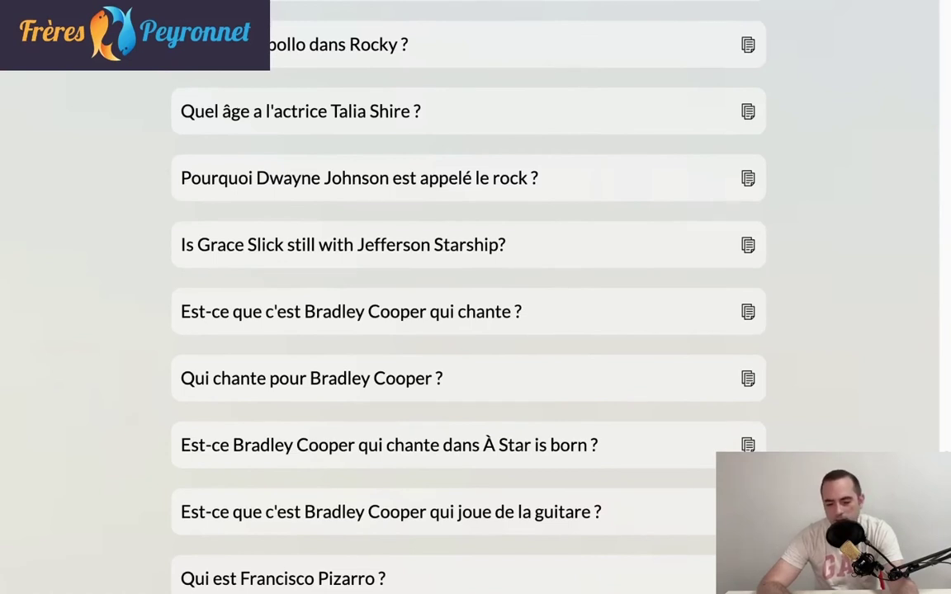
scroll(469, 297, "down", 2)
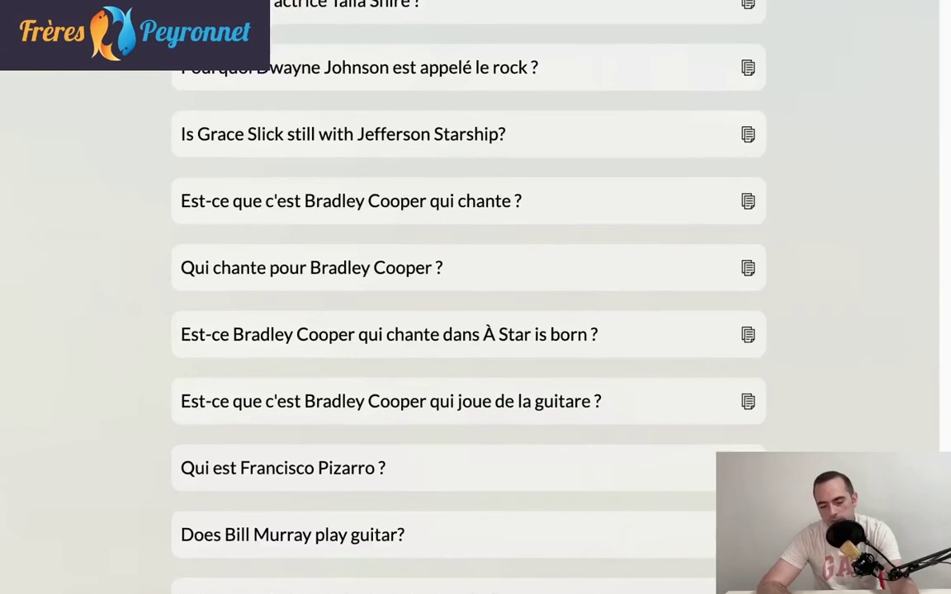
scroll(468, 297, "down", 3)
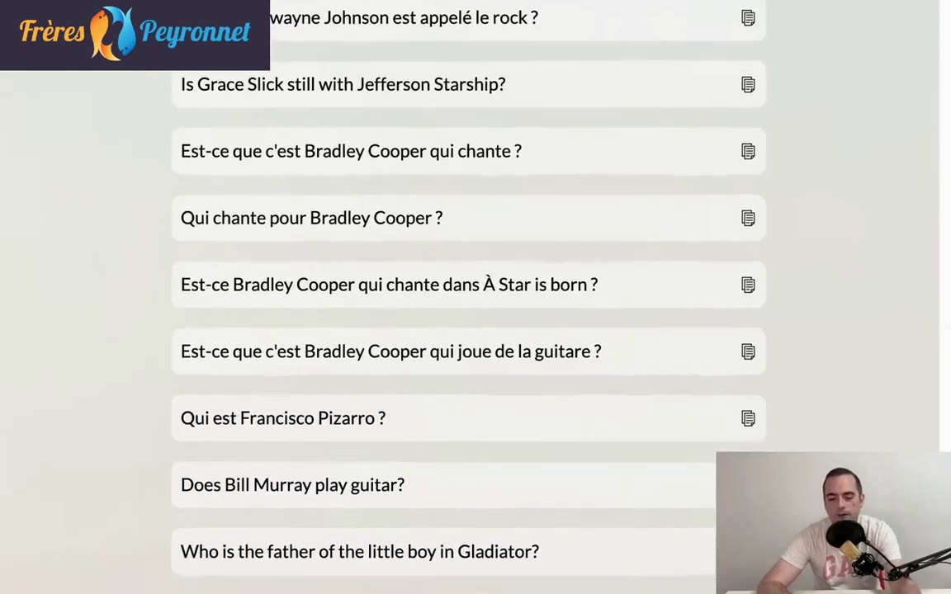
scroll(469, 297, "down", 1)
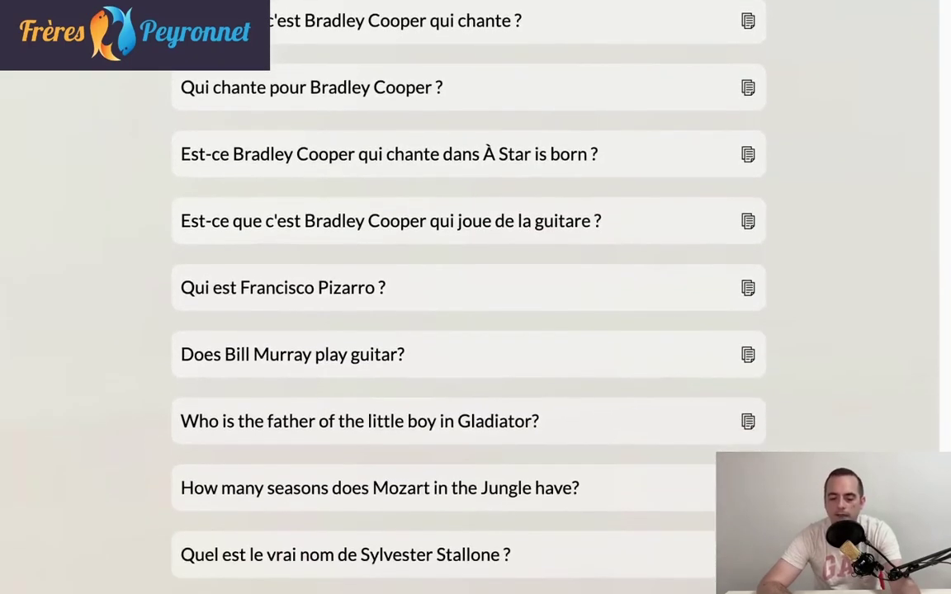
scroll(468, 298, "down", 3)
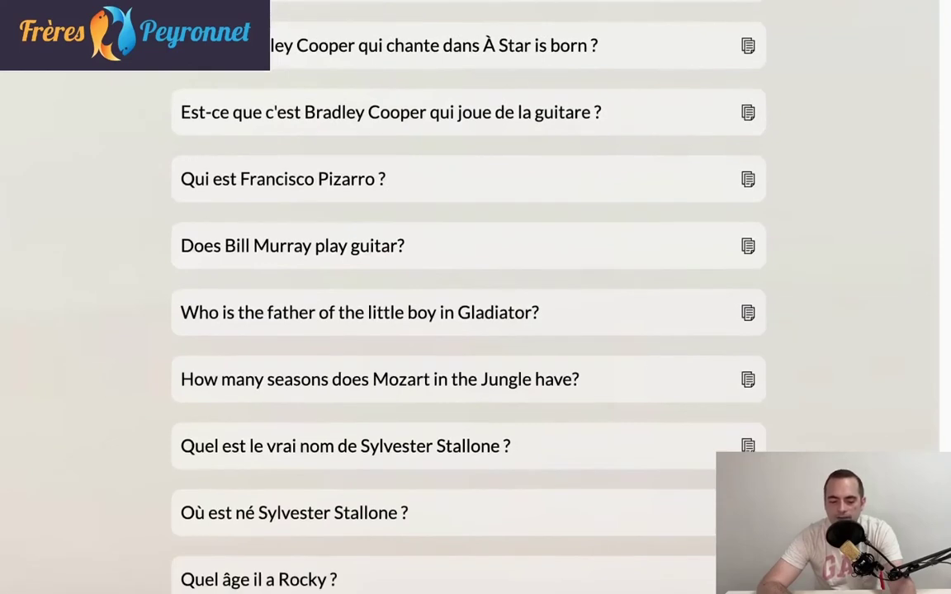
scroll(468, 297, "down", 5)
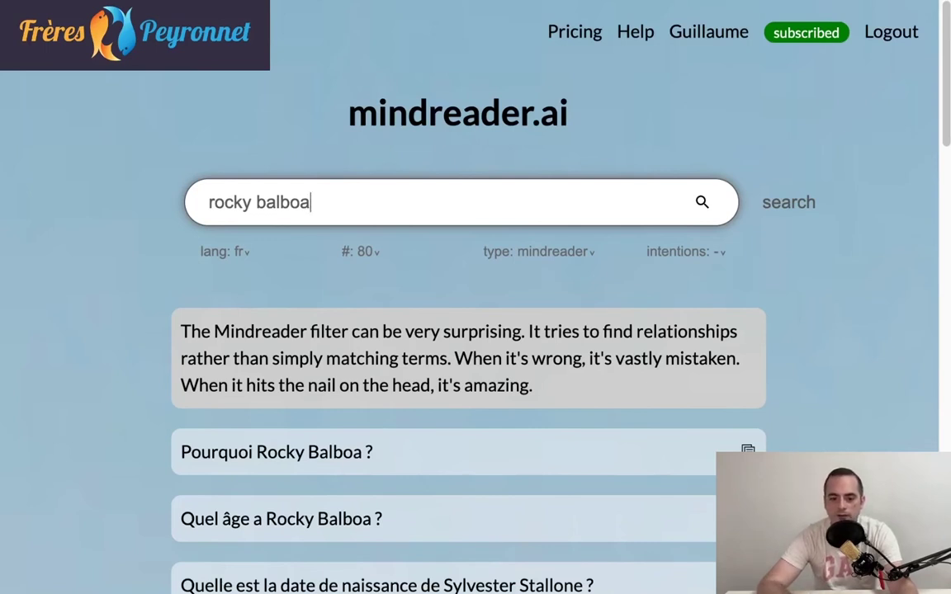
- Replace the search term with "faire des crêpes" and run the search with the mindreader type
key("ctrl+a")
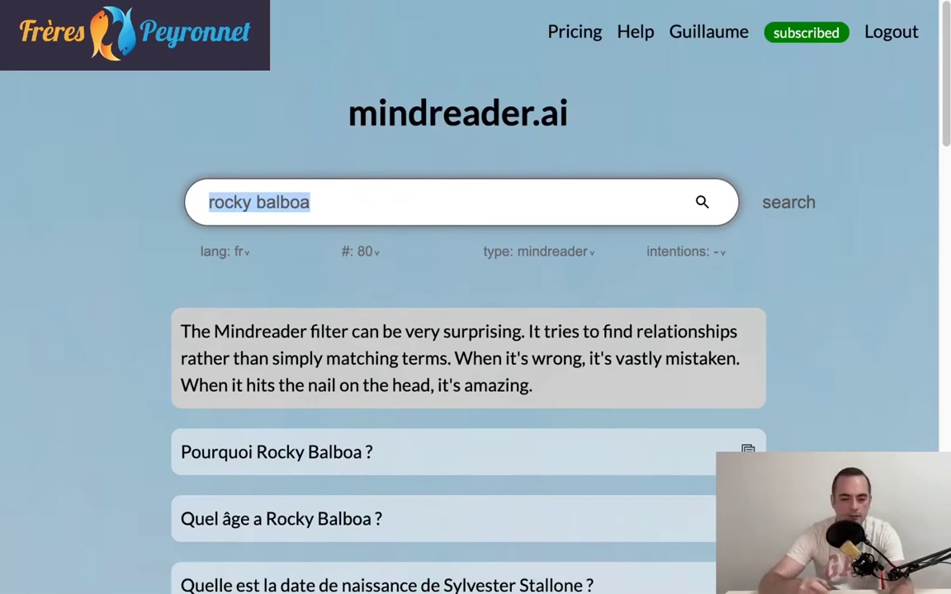
type("faire de")
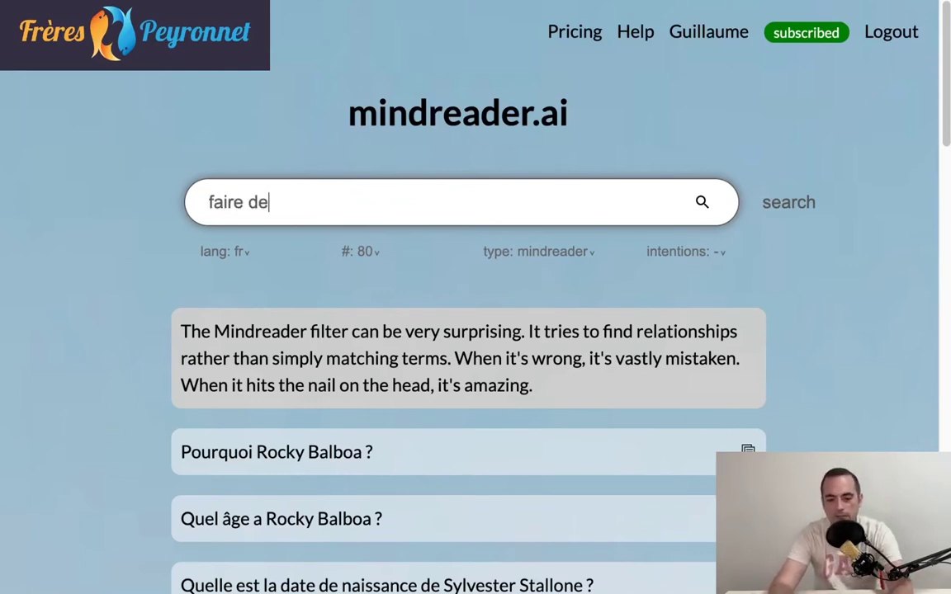
type("s crêp")
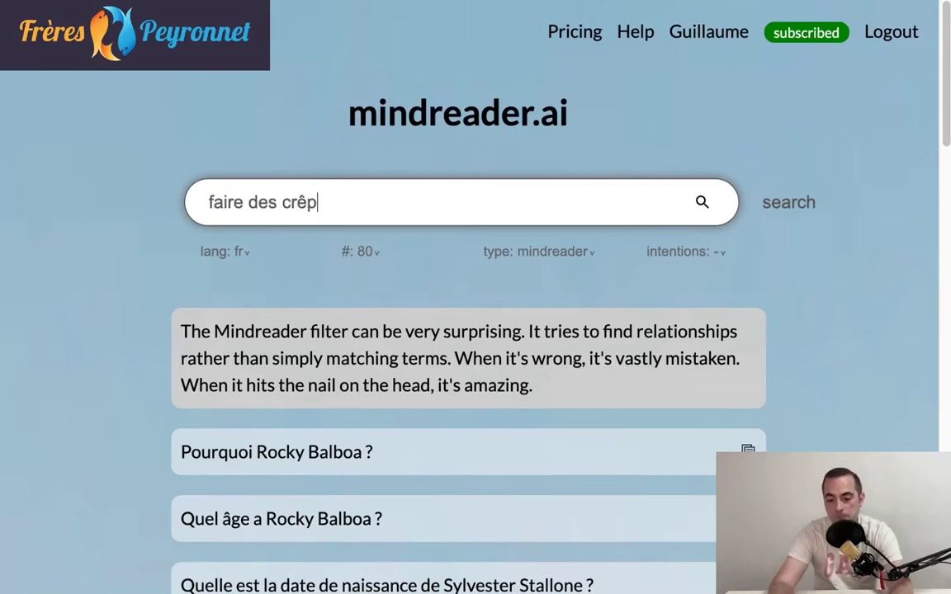
type("es")
key("Return")
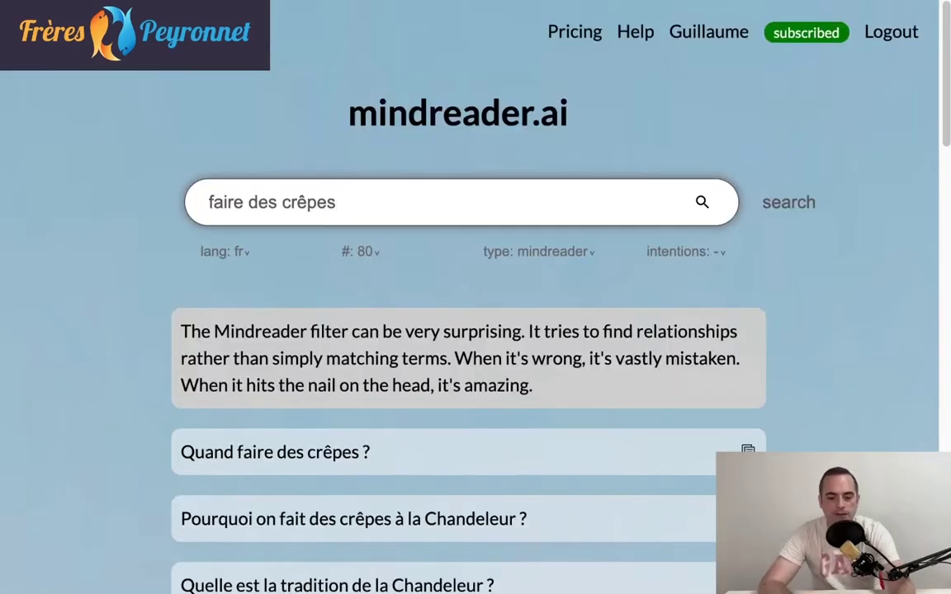
- Examine the first questions returned for "faire des crêpes" and highlight the two about the Chandeleur
scroll(476, 372, "down", 1)
scroll(475, 372, "down", 1)
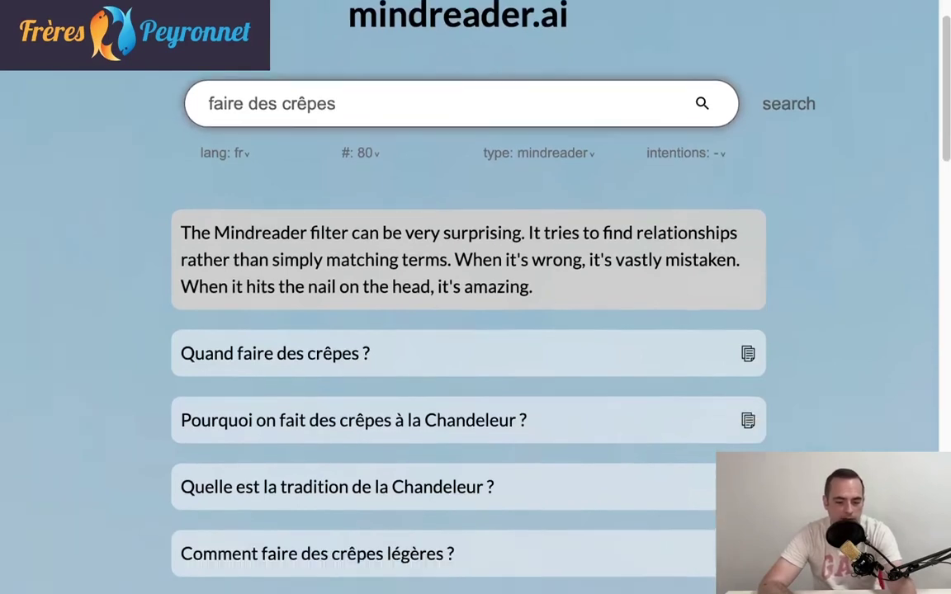
scroll(476, 330, "down", 1)
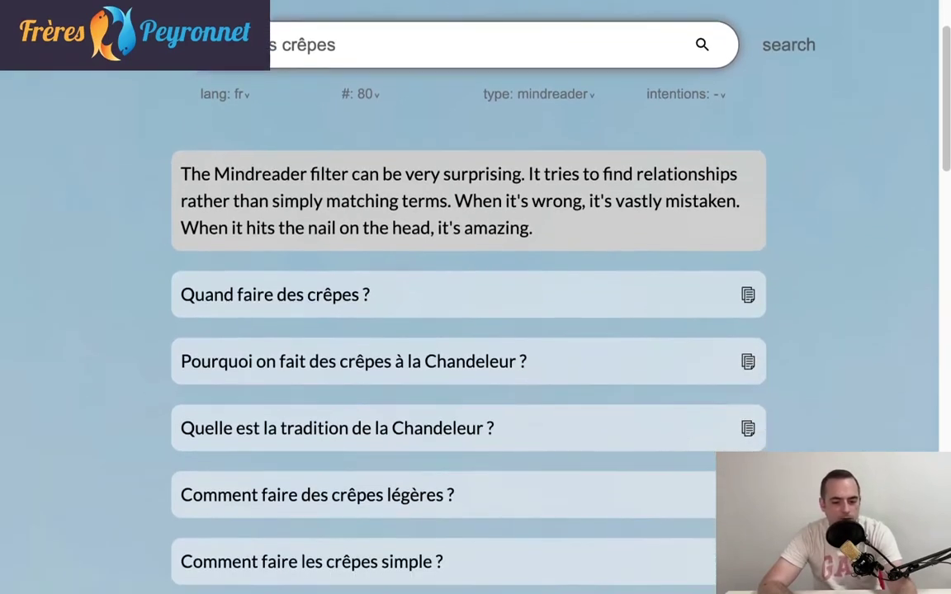
left_click_drag(348, 362, 499, 362)
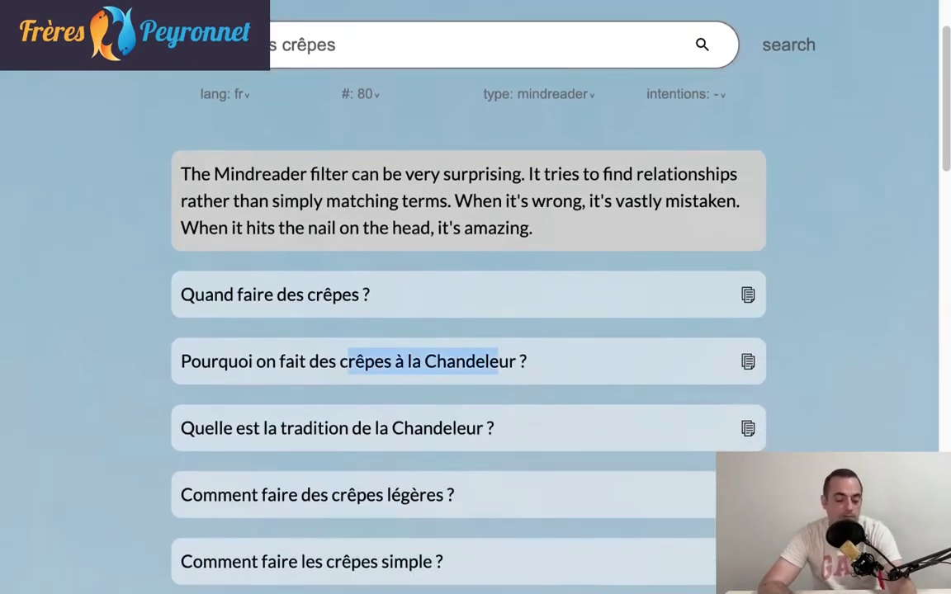
left_click_drag(495, 429, 172, 428)
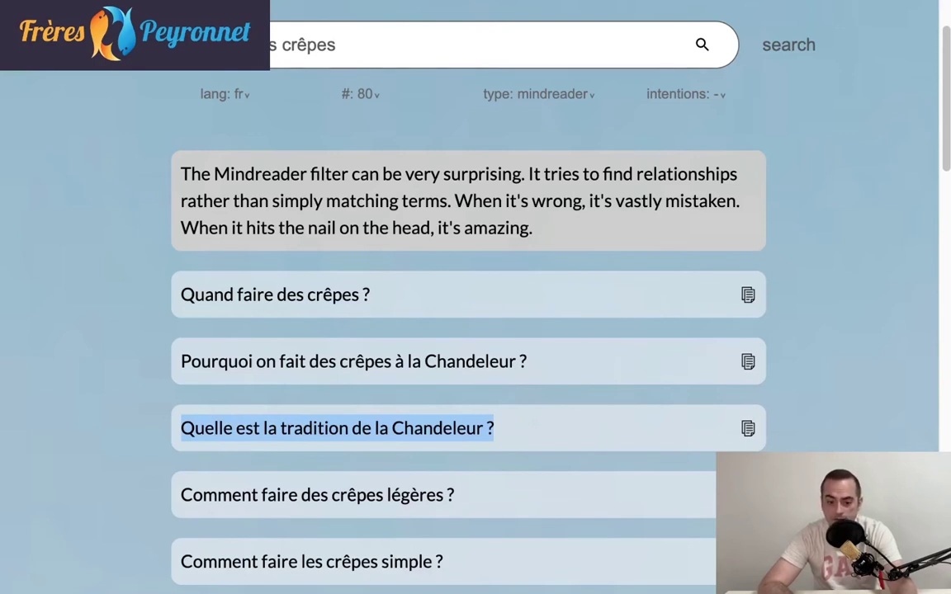
- Look further through the crêpe questions and highlight "Quel est la différence entre la farine t55 et t45 ?"
scroll(468, 330, "down", 6)
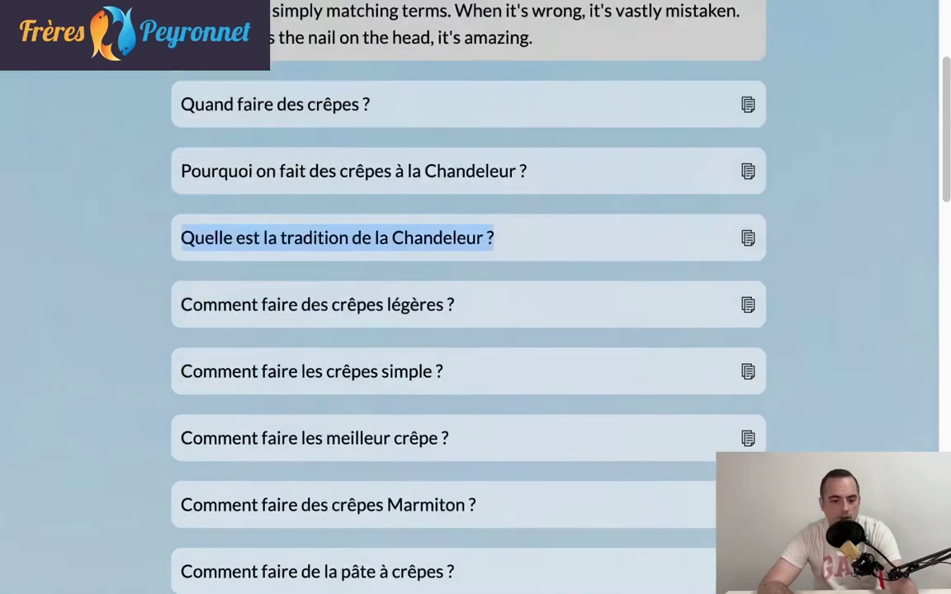
scroll(468, 330, "down", 4)
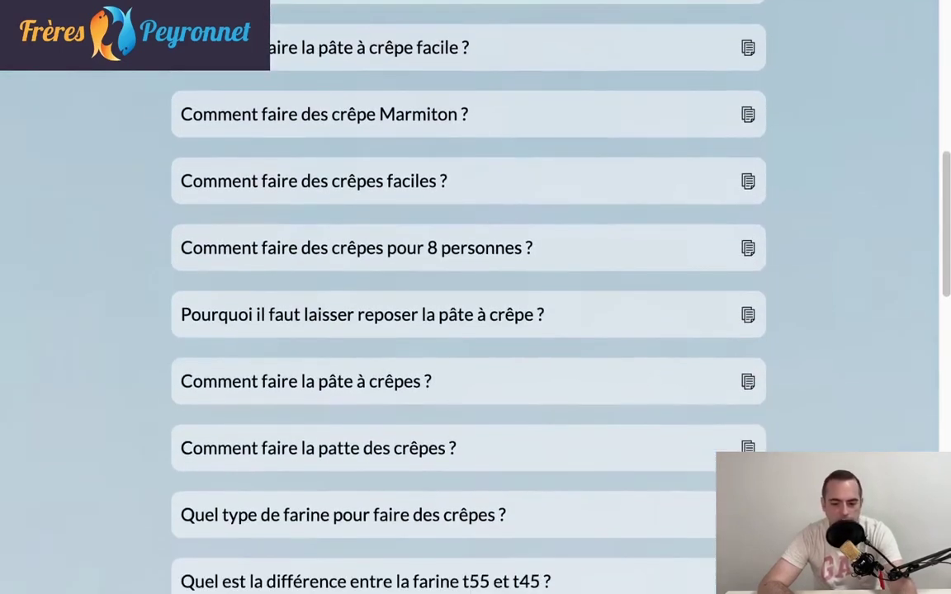
left_click_drag(551, 581, 179, 581)
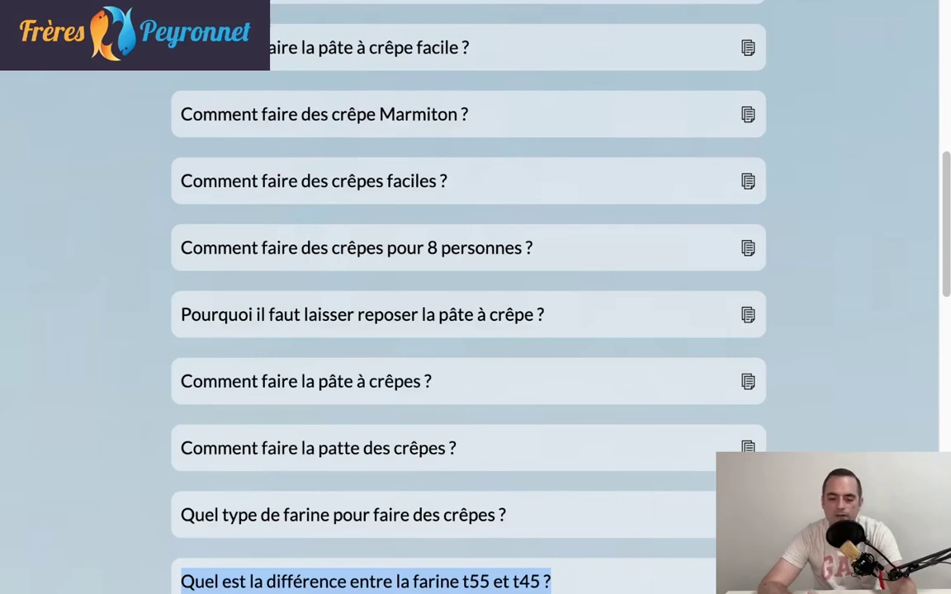
- Read on through the crêpe questions, highlight "Comment faire cuire des pâtes à l'italienne ?", and return to the start of the list
scroll(468, 297, "down", 9)
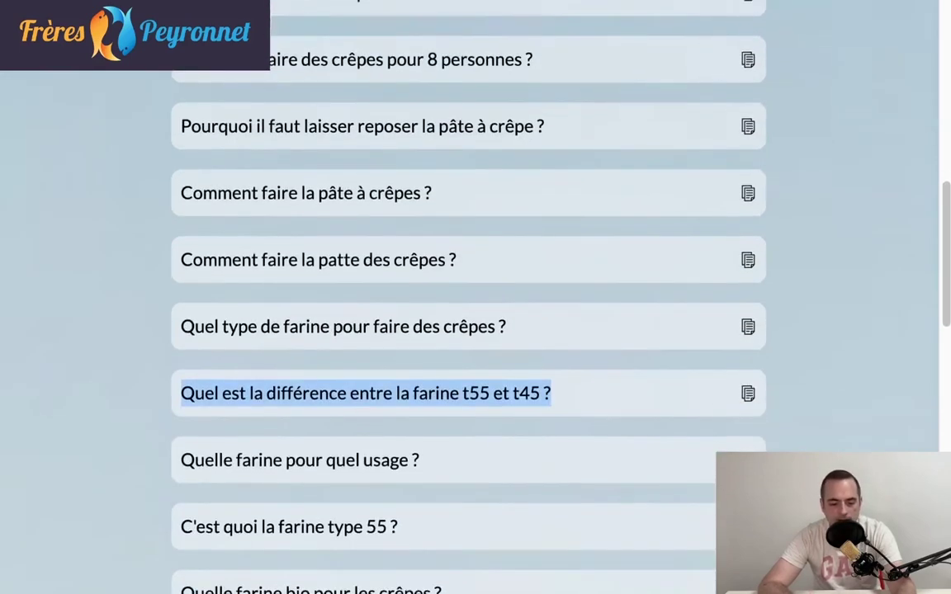
scroll(469, 297, "down", 8)
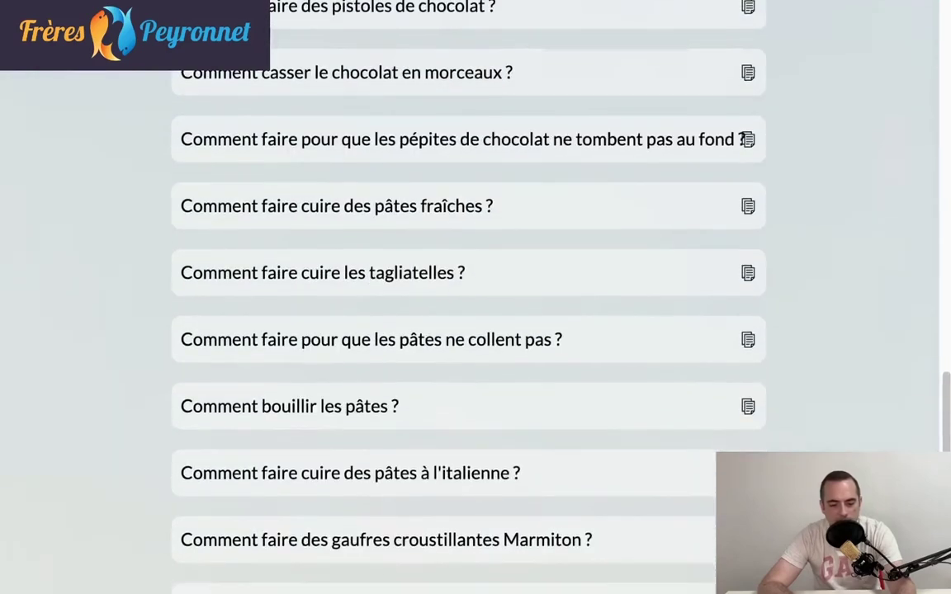
left_click_drag(521, 473, 181, 473)
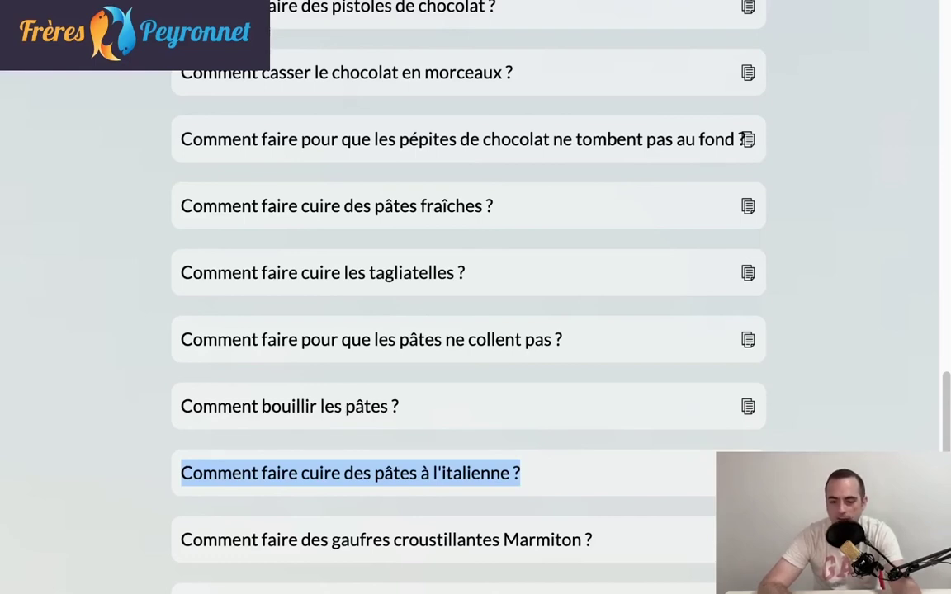
scroll(468, 330, "up", 1)
scroll(468, 297, "up", 10)
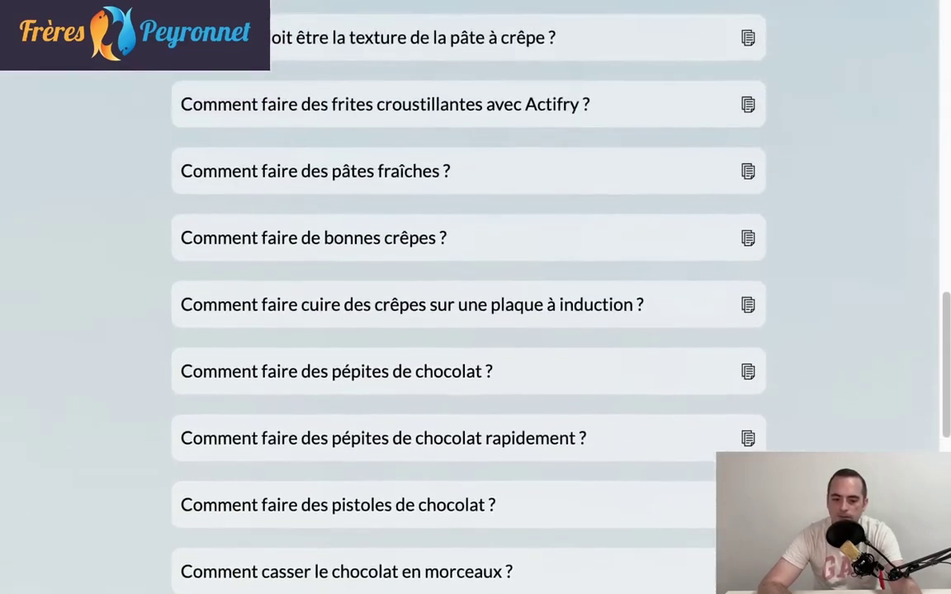
scroll(468, 298, "up", 20)
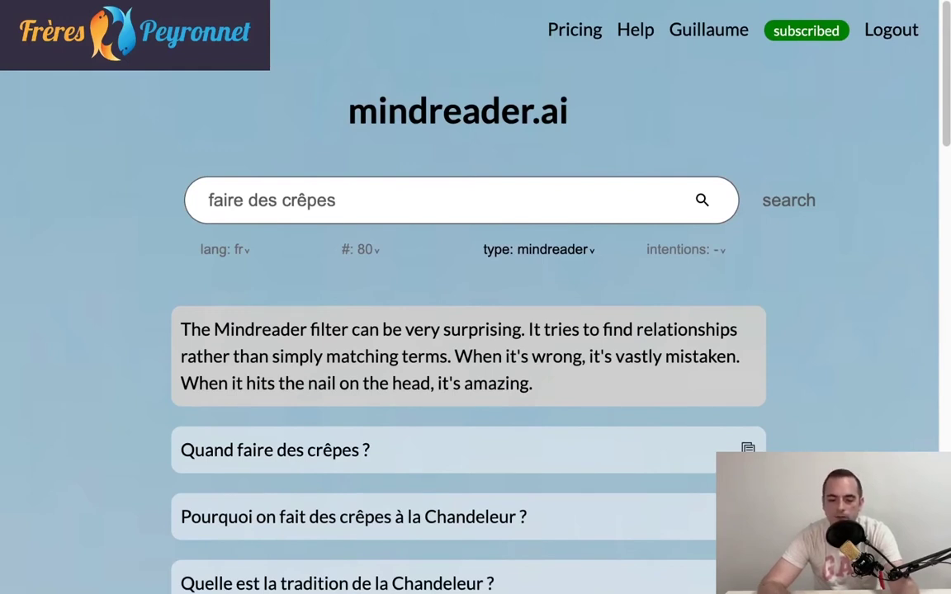
- Highlight "Quelle est la tradition de la Chandeleur ?" again among the first crêpe questions and go back to the search form
scroll(476, 330, "down", 1)
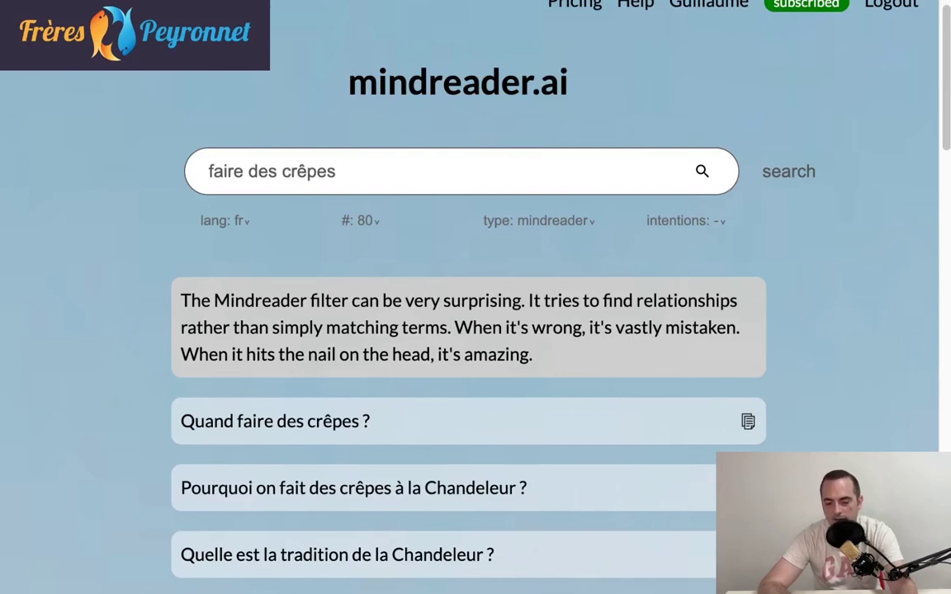
scroll(468, 421, "down", 1)
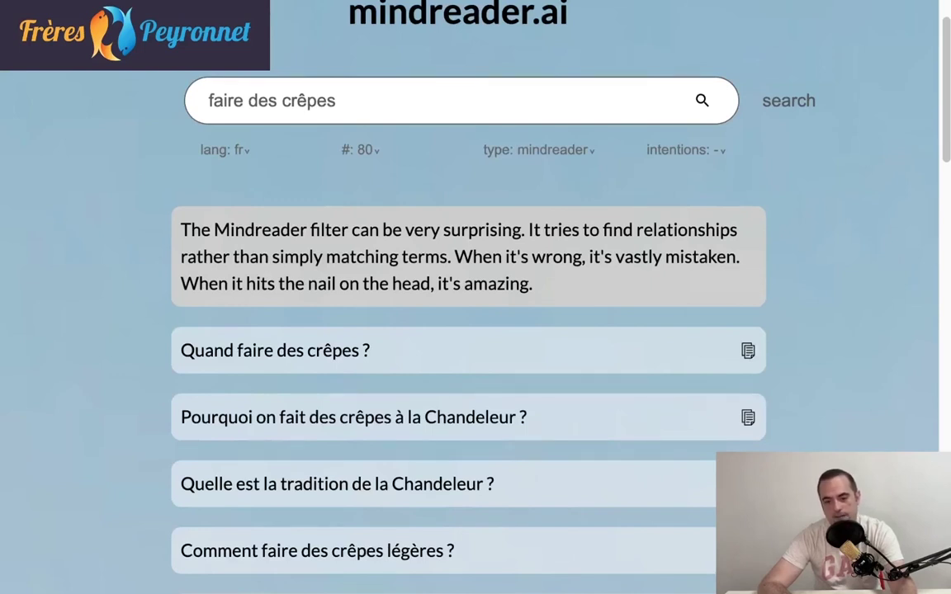
left_click_drag(495, 484, 181, 484)
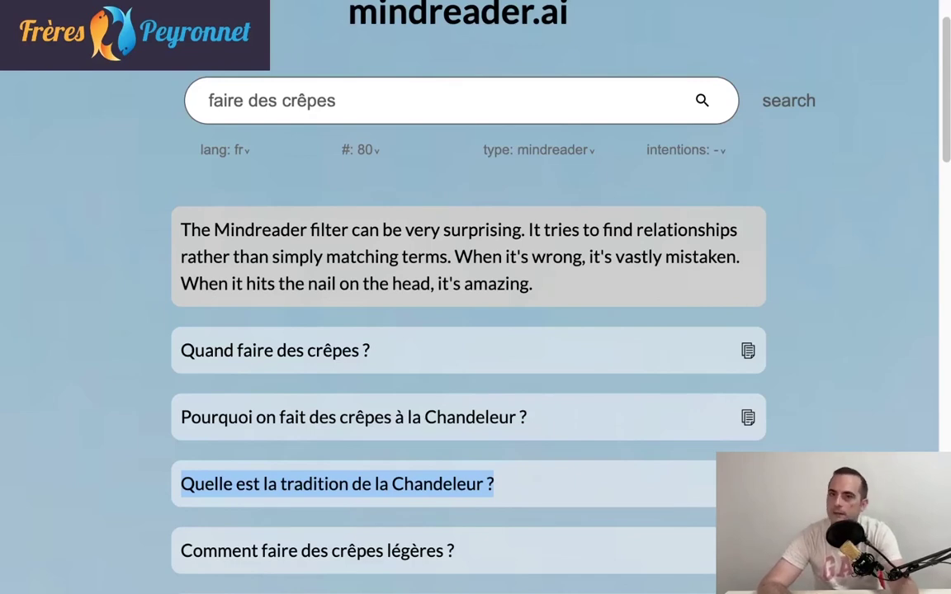
scroll(462, 331, "up", 3)
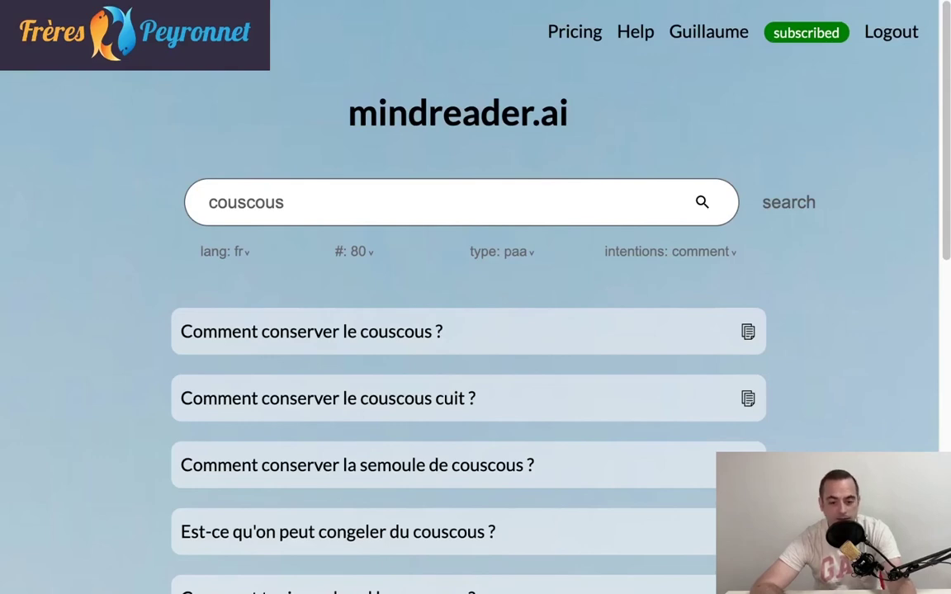
- Look through the French paa questions returned for "couscous" with the comment intention
scroll(469, 371, "down", 3)
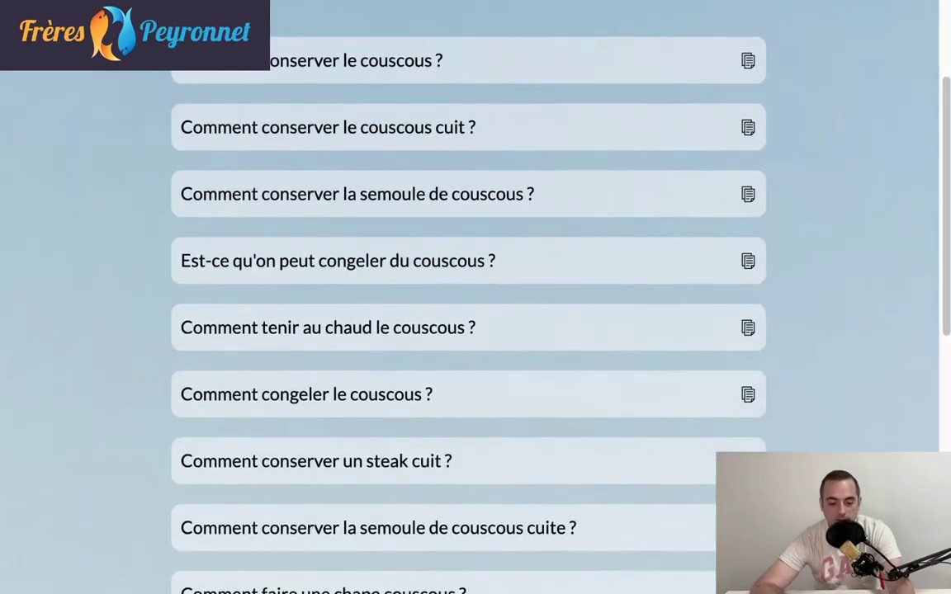
scroll(468, 297, "down", 4)
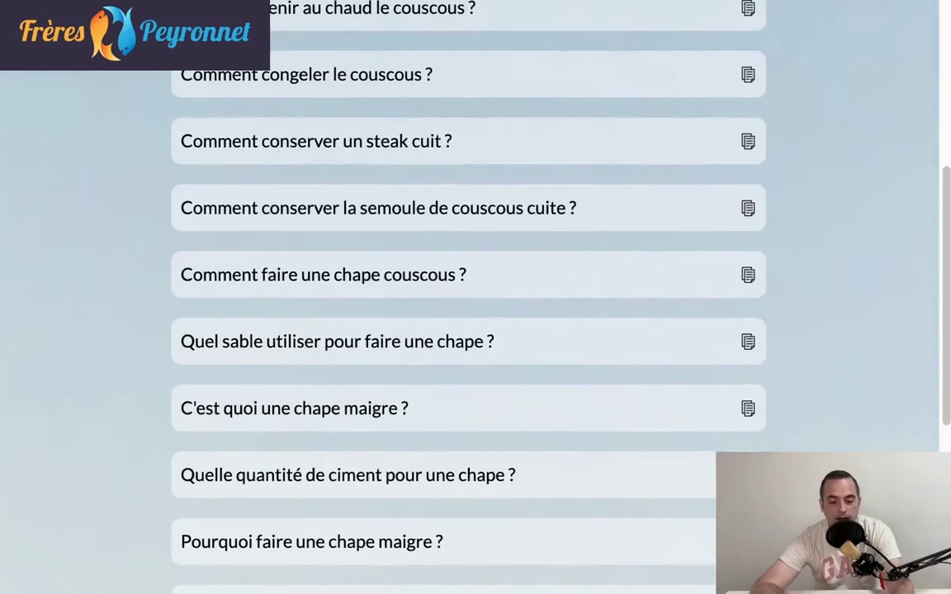
scroll(468, 298, "down", 5)
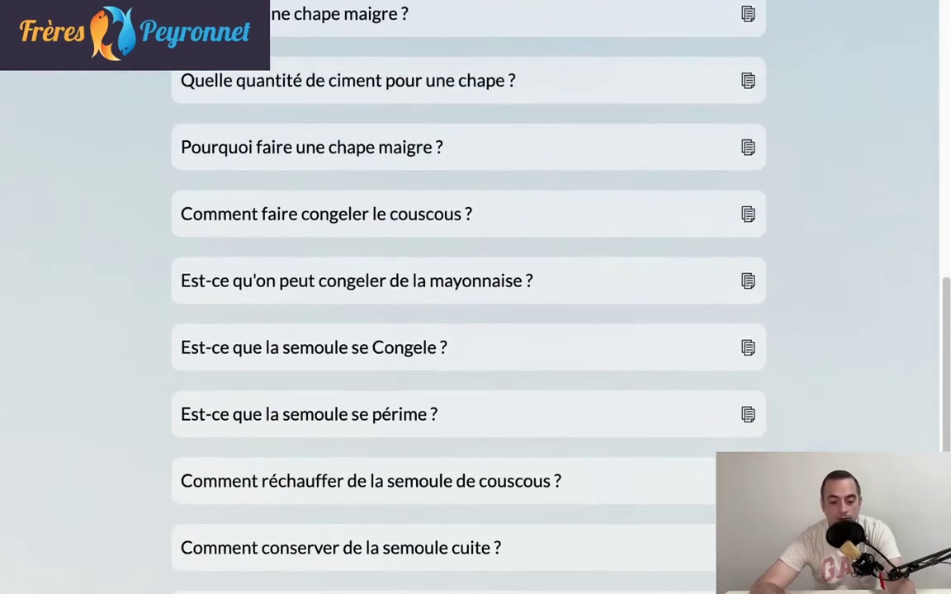